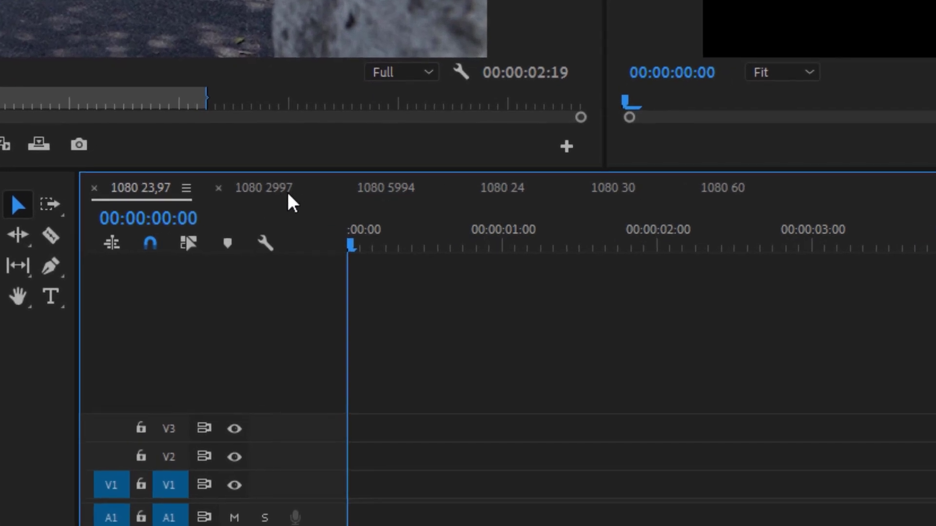
Check the 1080 2997, 5994, 24, 30 and 60 sequences, then return to 1080 23,97.
click(276, 190)
click(397, 192)
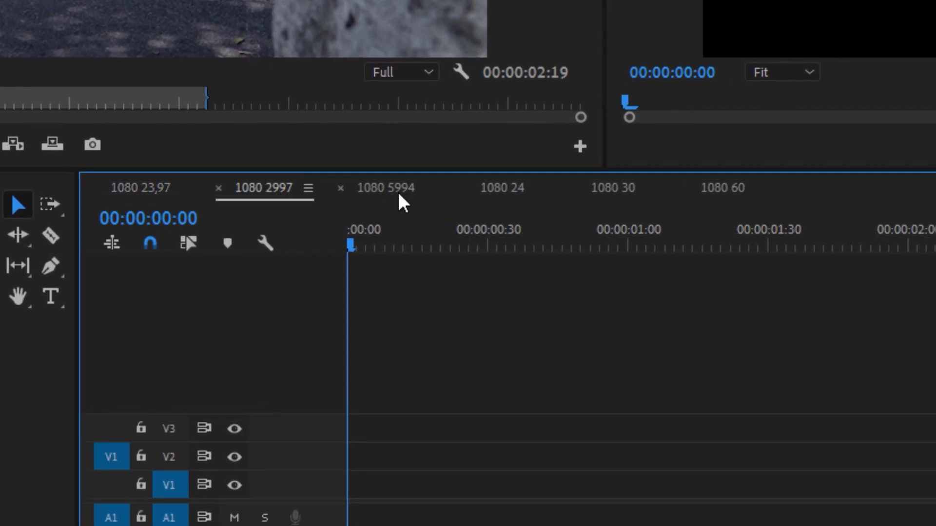
click(518, 193)
click(658, 196)
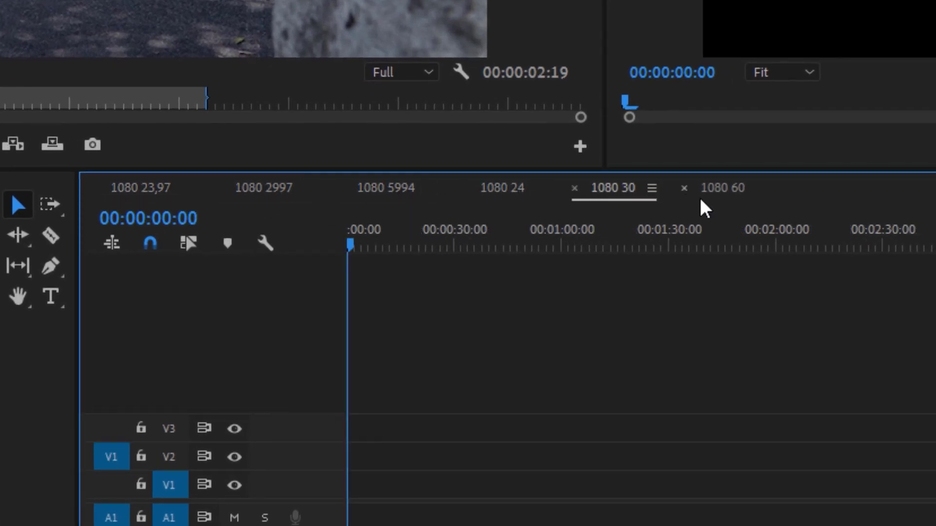
click(744, 192)
click(161, 192)
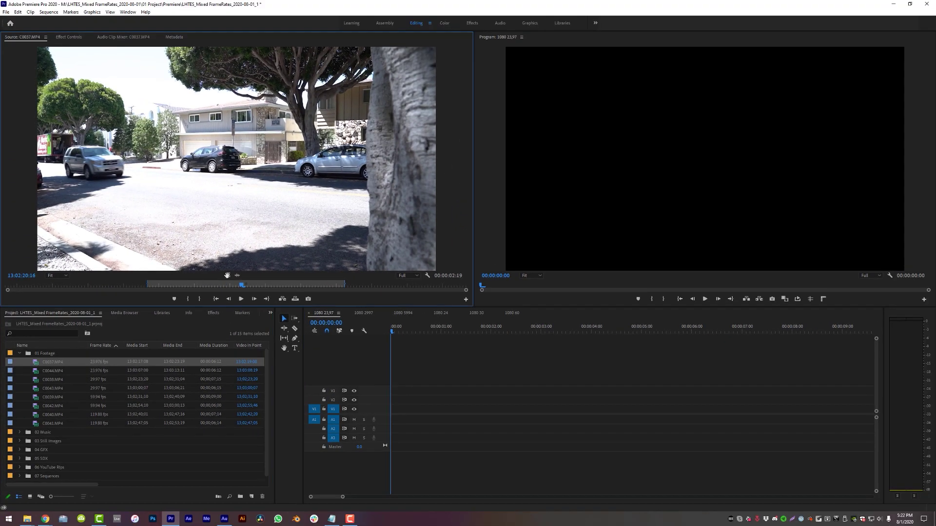
Place C0037.MP4 at the start of 1080 23,97, preview it, then add it to 1080 5994.
drag(399, 348, 402, 409)
drag(404, 329, 445, 340)
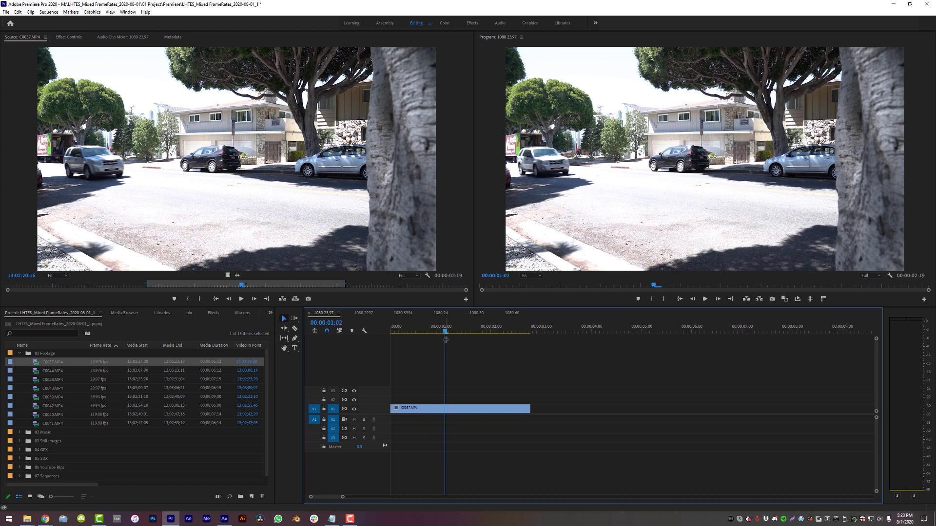
key(shift+l)
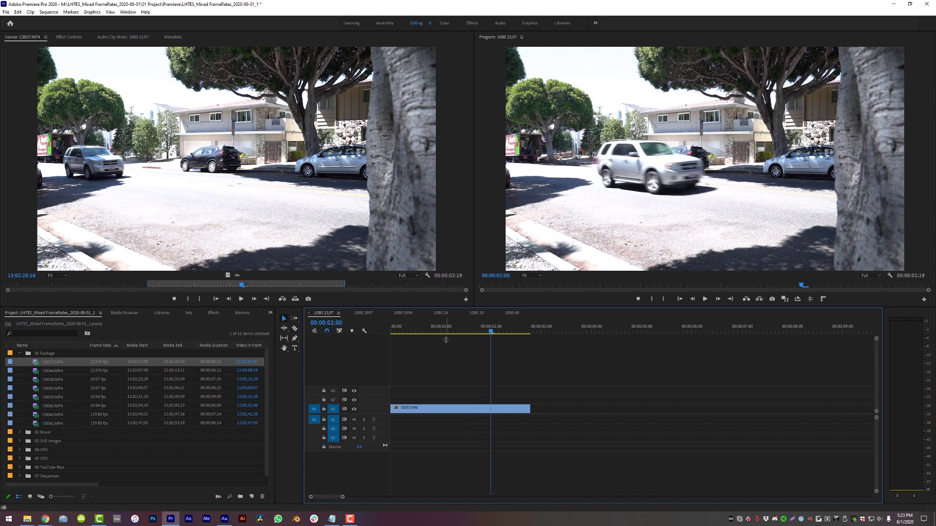
click(408, 313)
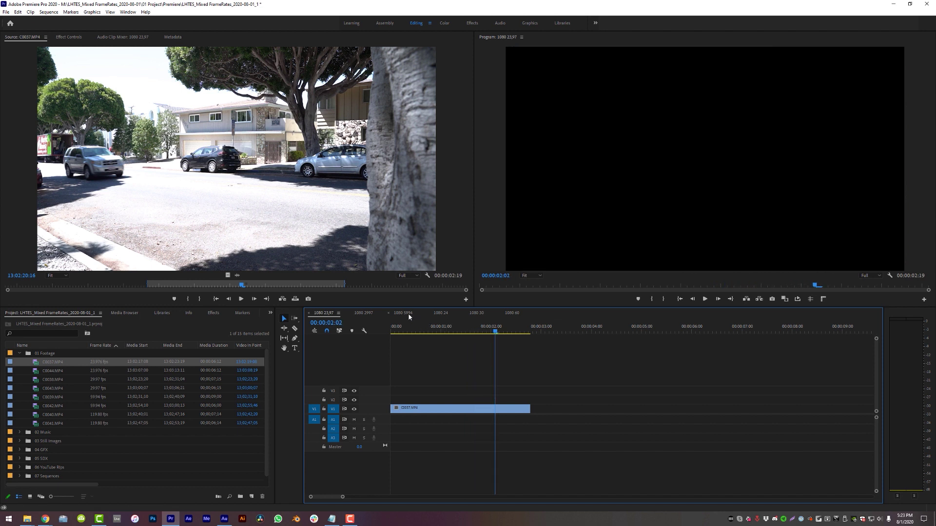
drag(227, 275, 438, 409)
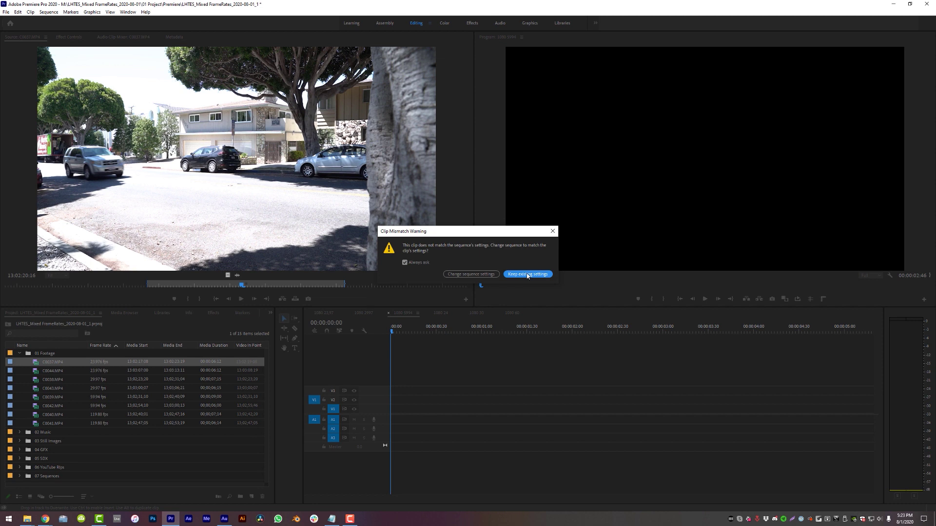
Keep the 1080 5994 sequence's existing settings and step frame by frame through the car entering.
click(527, 275)
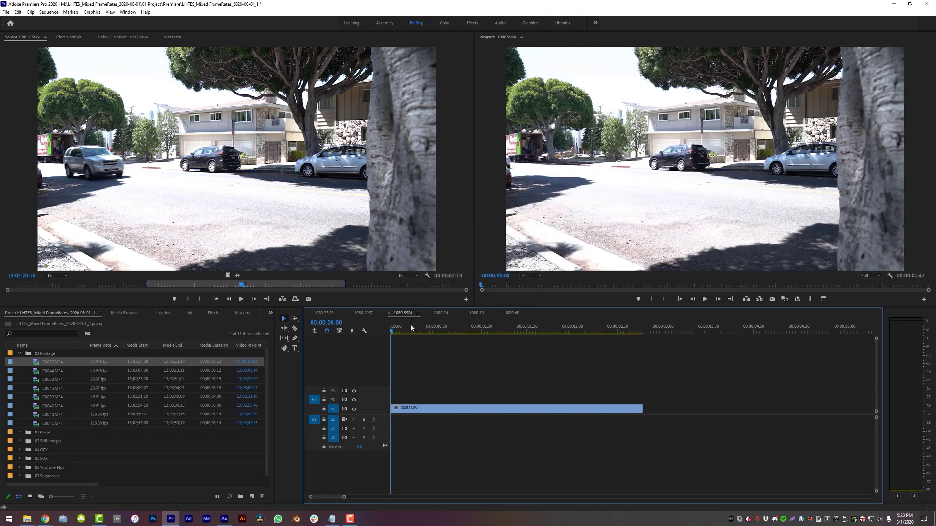
drag(411, 328, 516, 335)
key(Right)
key(Right)
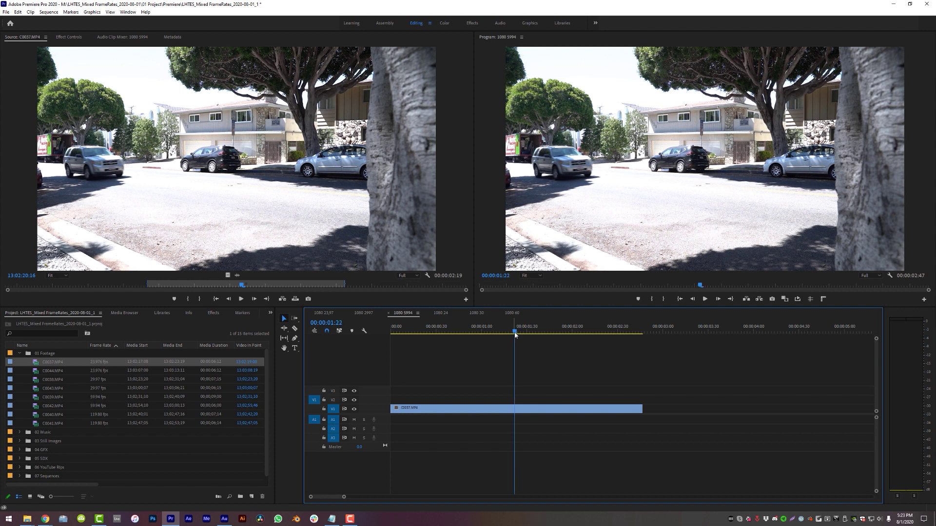
key(Right)
key(Left)
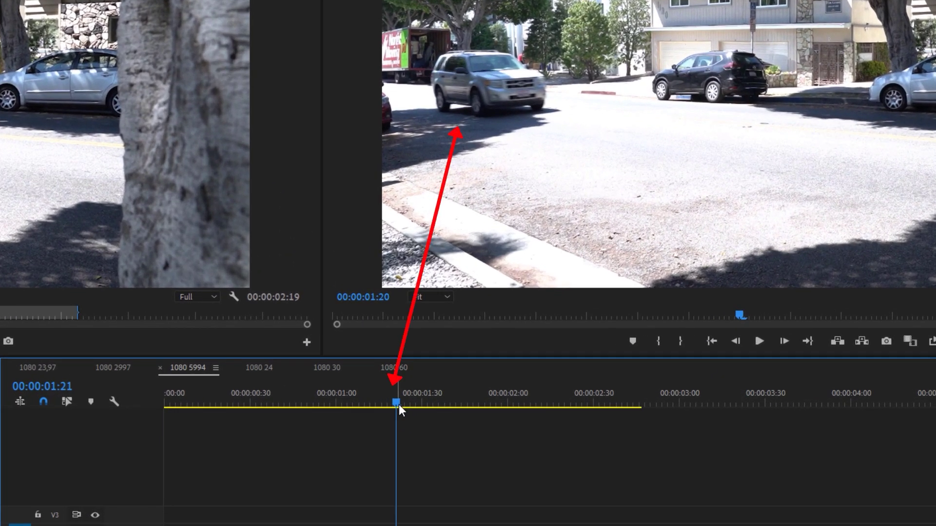
key(Right)
key(Left)
key(Left)
key(Right)
key(Right)
key(Left)
key(Left)
key(Right)
key(Right)
key(Left)
key(Left)
key(Right)
key(Right)
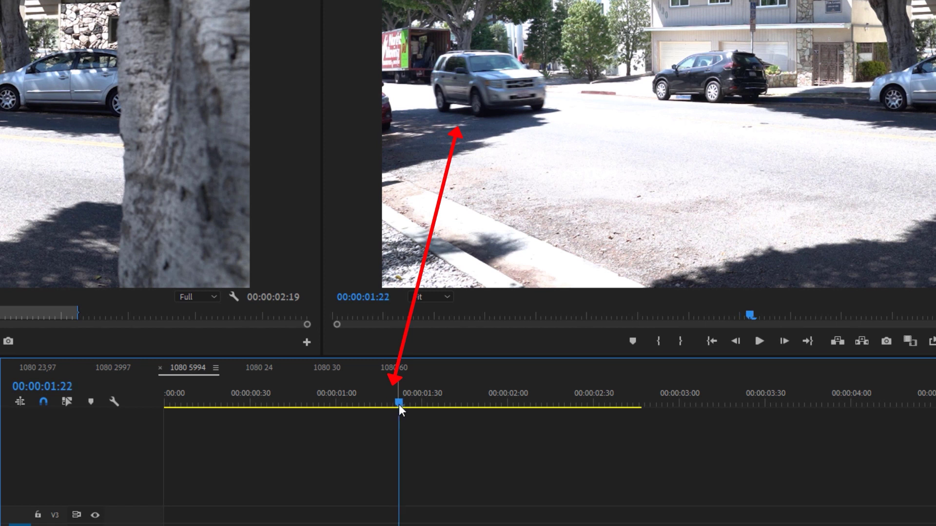
key(Right)
key(Right)
key(Right)
key(Right)
key(Right)
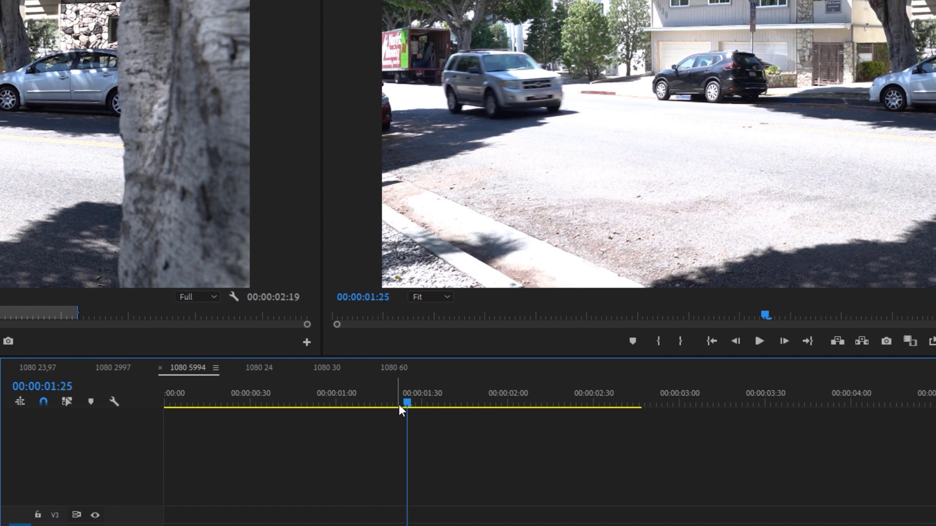
key(Right)
key(Right)
key(Right)
key(Right)
key(Right)
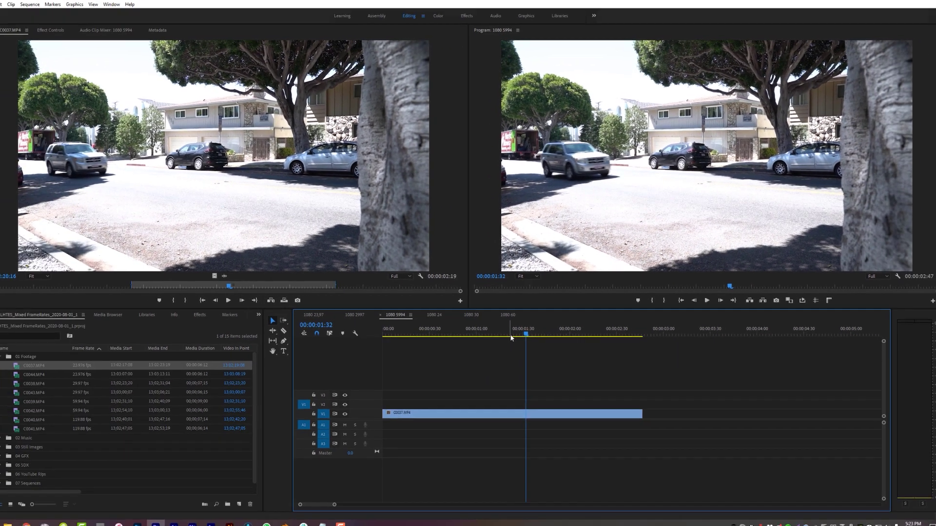
key(Right)
key(Right)
key(Right)
key(Right)
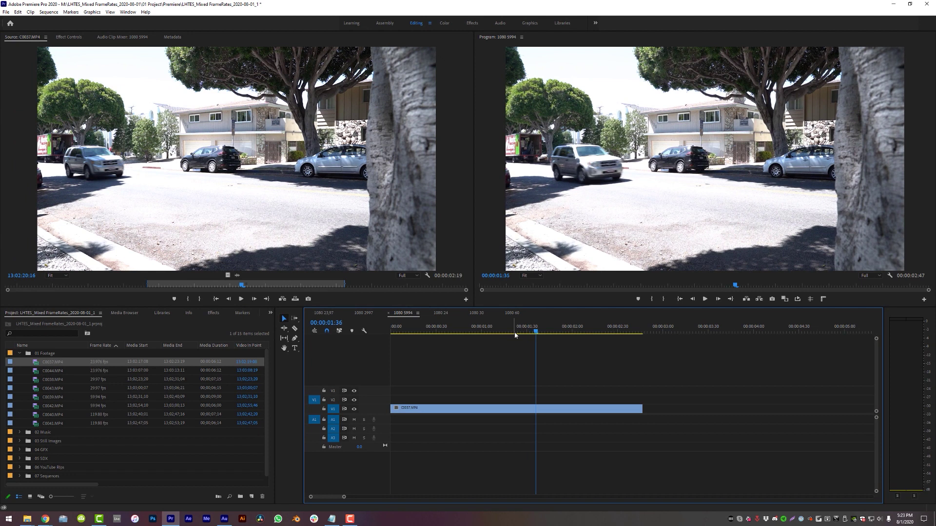
Play the 1080 5994 sequence from the start and scrub to inspect the car's motion.
key(Home)
key(space)
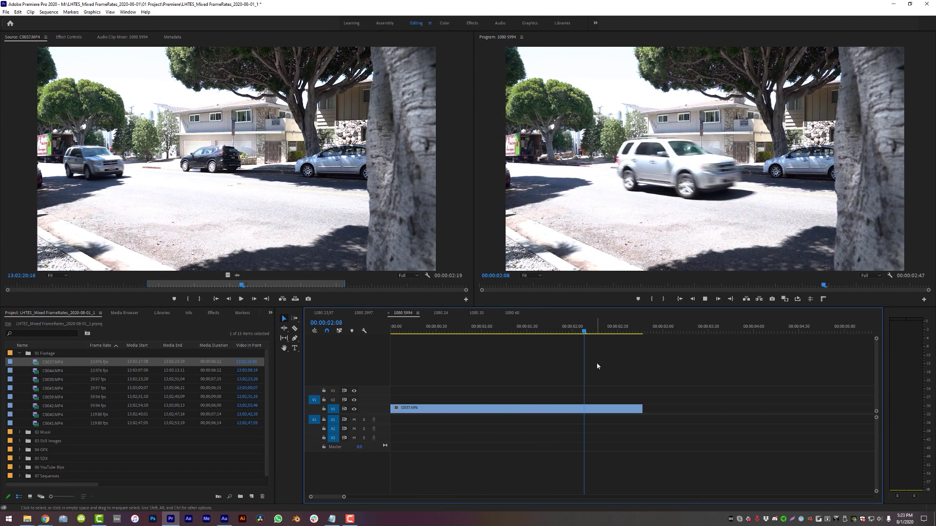
click(503, 332)
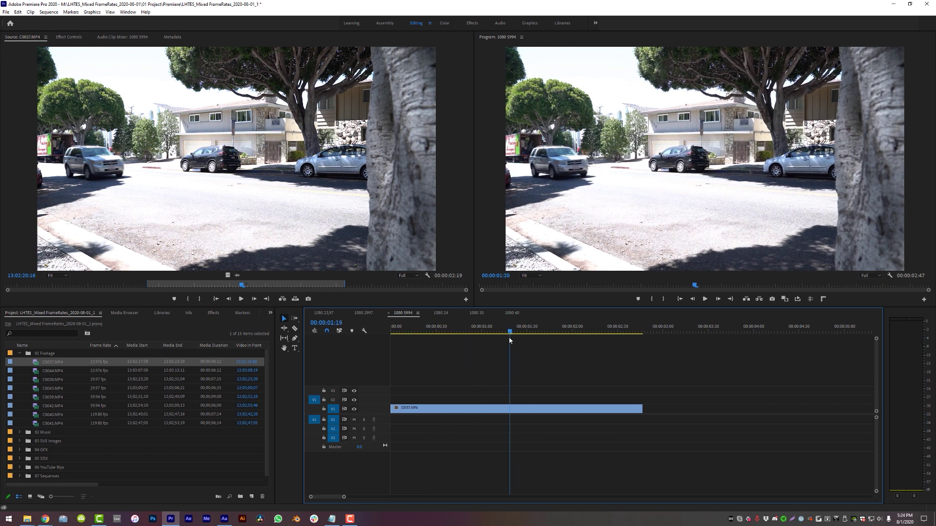
key(space)
key(Home)
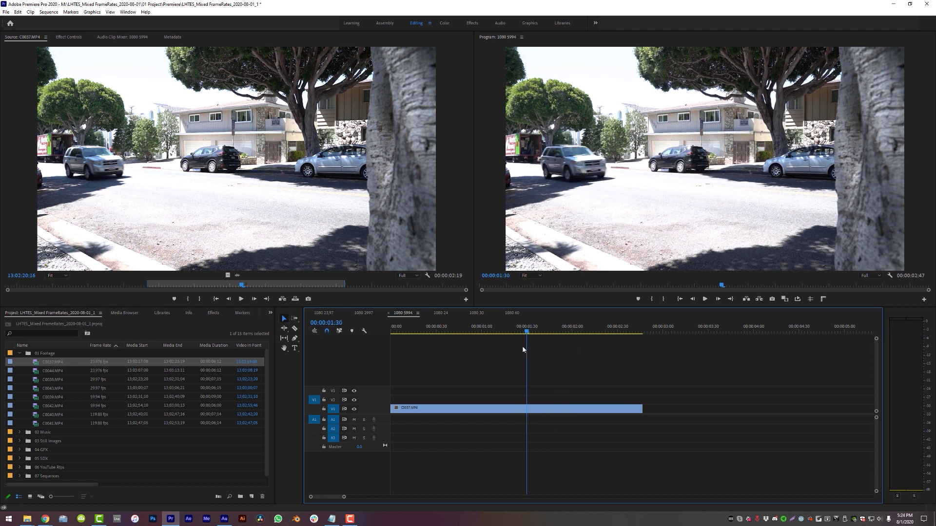
mouse_move(525, 332)
mouse_down()
mouse_move(563, 334)
mouse_move(494, 335)
mouse_move(542, 334)
mouse_up()
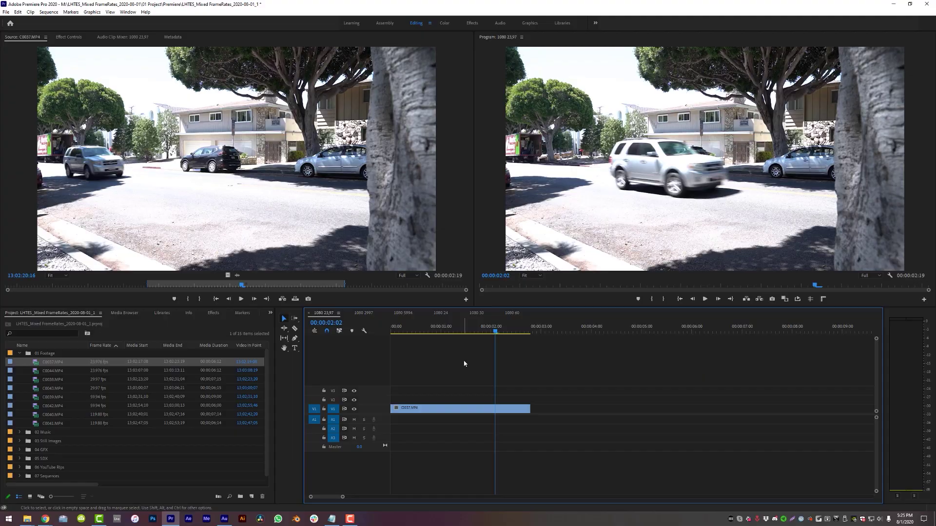
Park the playhead at 00:00:00:21 in the 1080 23,97 sequence.
click(433, 338)
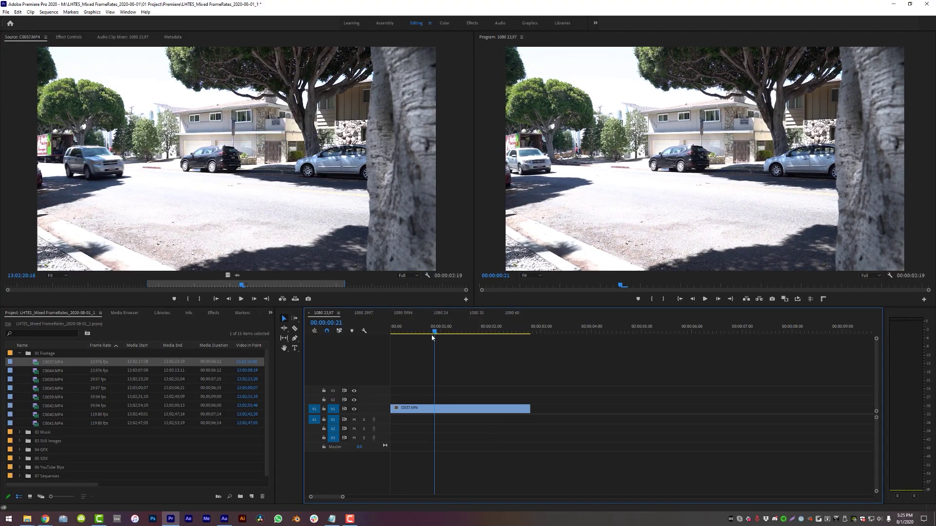
Replace C0037.MP4 with C0040.MP4 at the sequence start, keeping the existing sequence settings.
drag(522, 365, 306, 454)
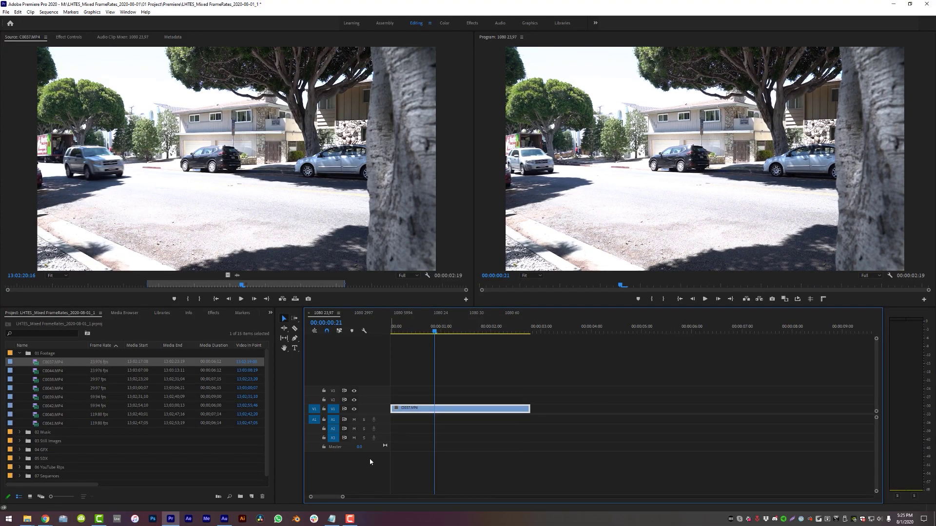
key(Delete)
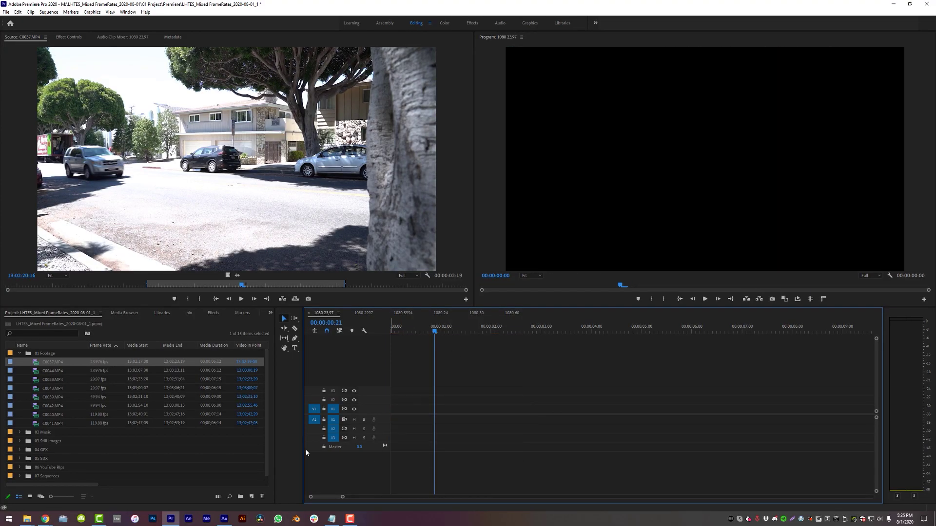
double_click(35, 418)
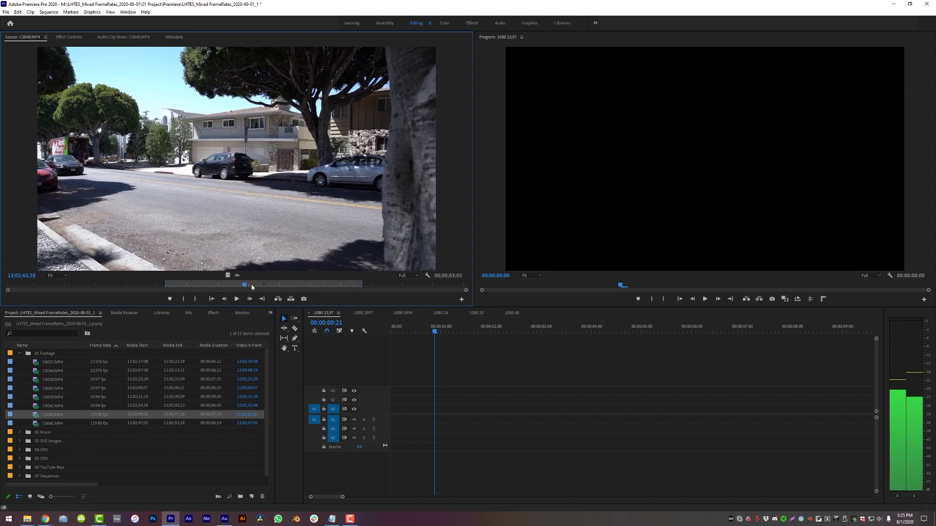
drag(244, 276, 396, 411)
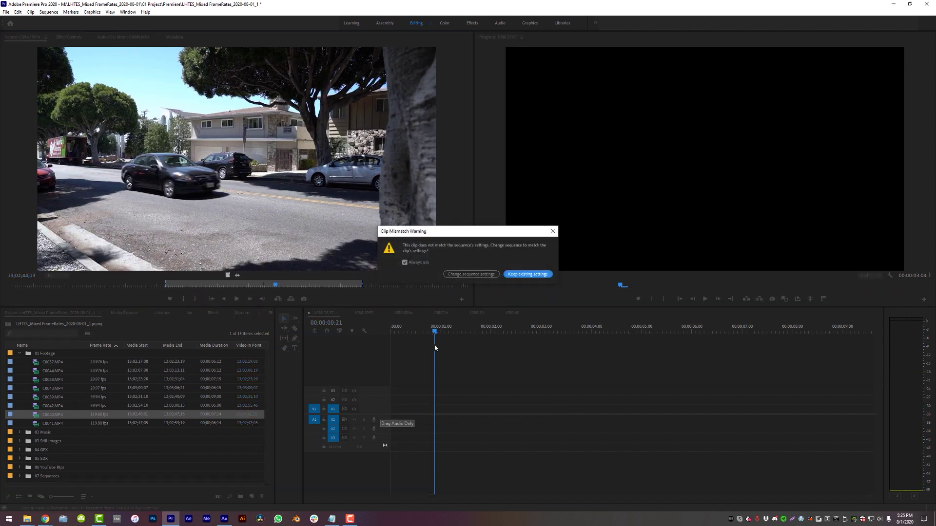
click(528, 273)
Scrub and play through C0040, then bring up its Speed/Duration settings.
drag(421, 327, 364, 335)
key(space)
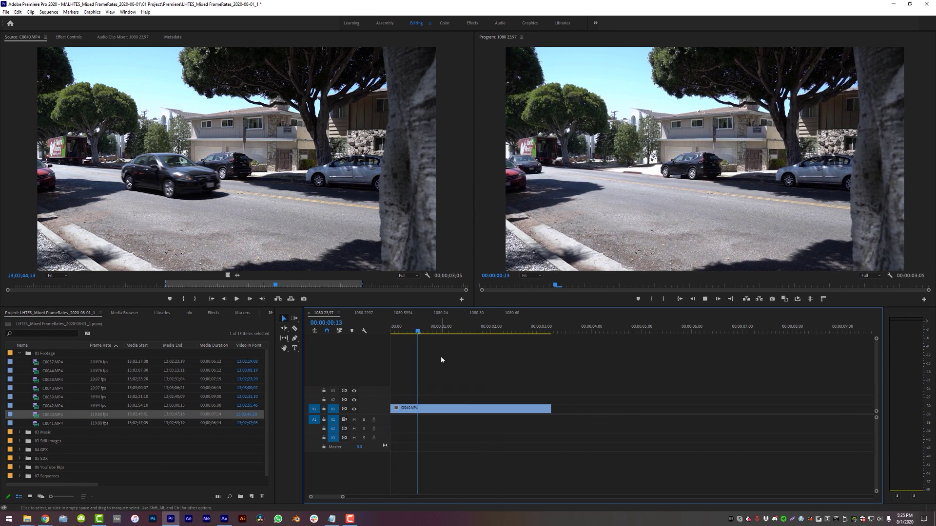
drag(516, 328, 473, 317)
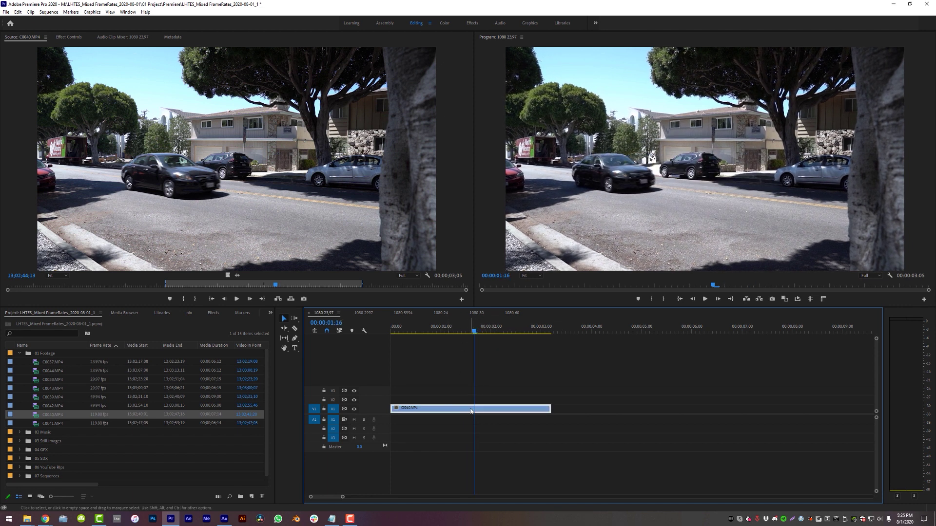
key(ctrl+r)
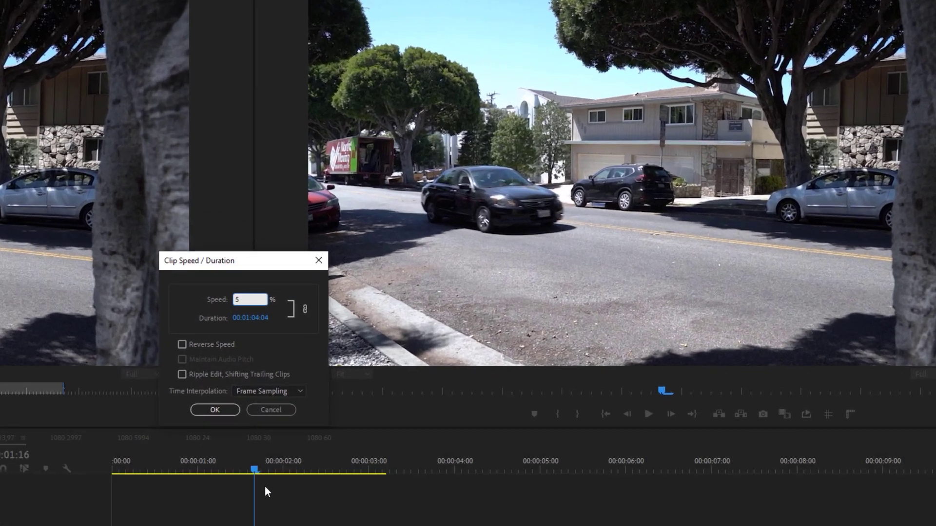
Try C0040 at 20% speed, play it back, then undo to its original 00:00:03:05 length.
key(BackSpace)
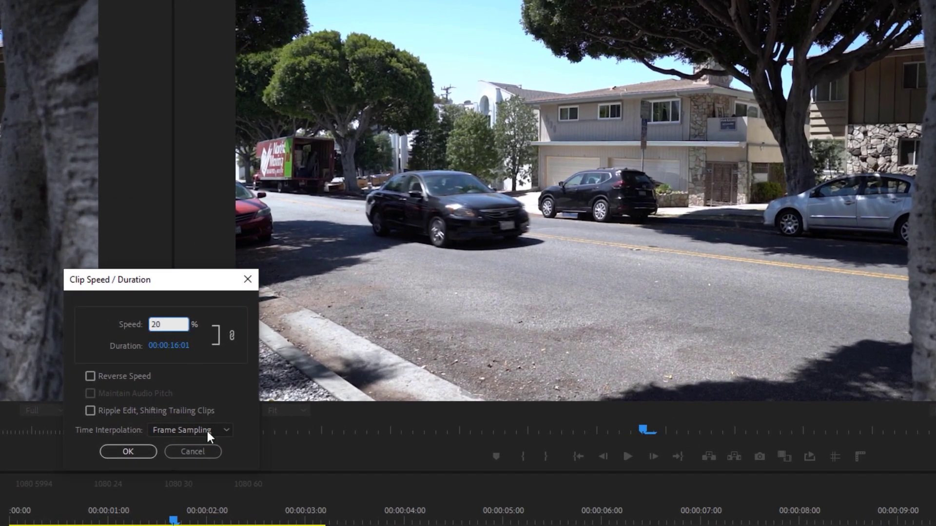
click(129, 452)
key(space)
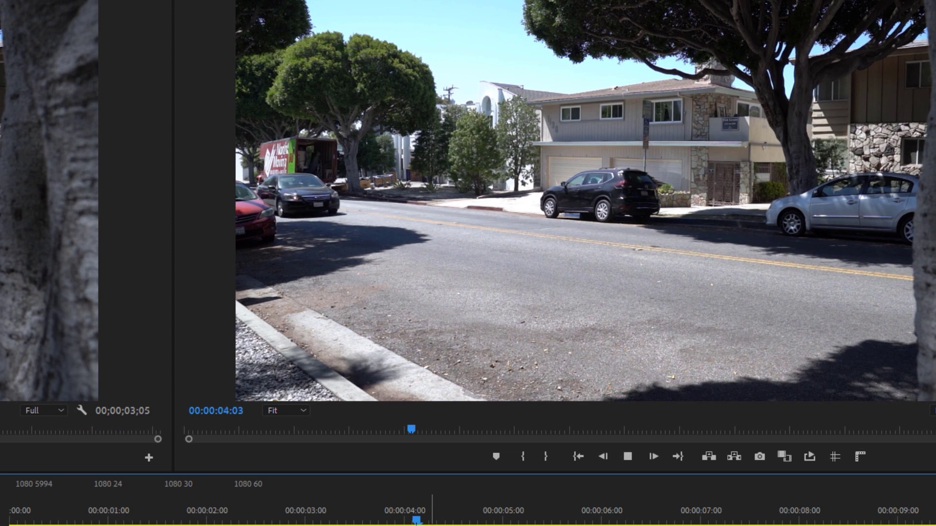
key(minus)
key(minus)
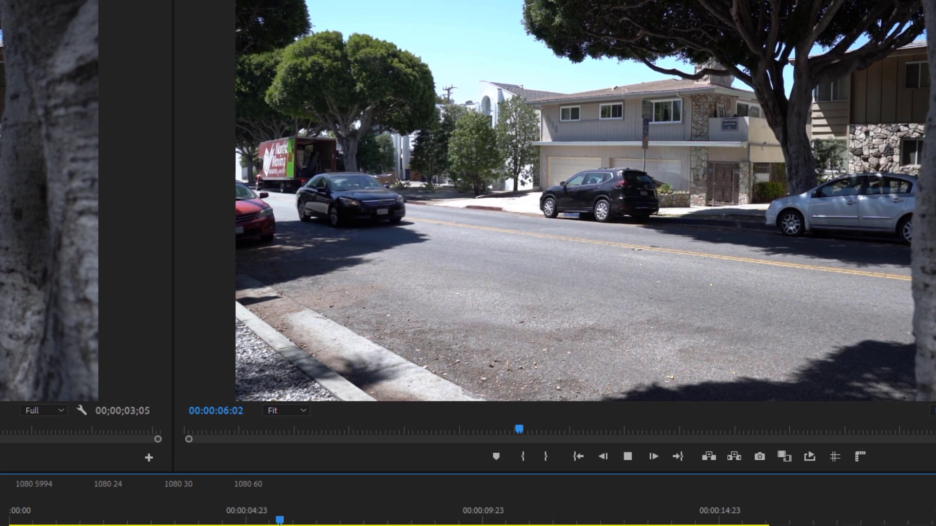
key(minus)
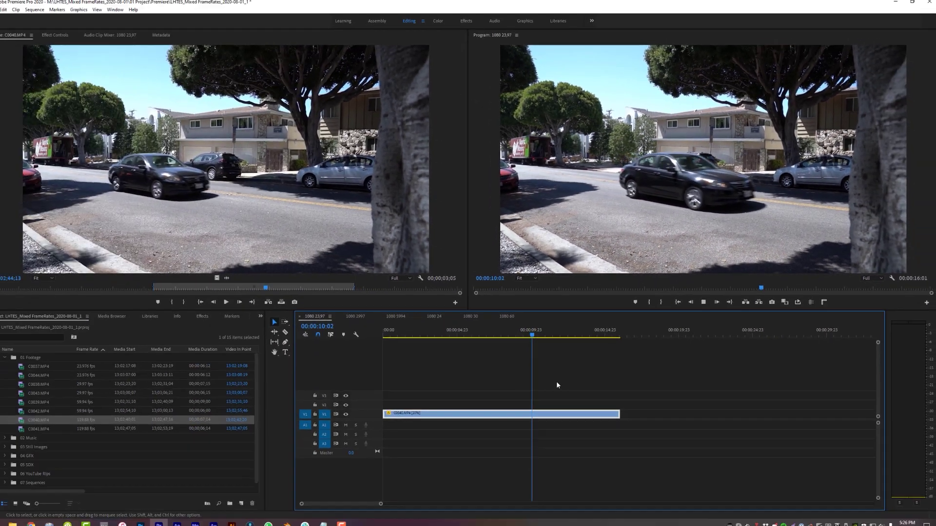
drag(530, 332, 491, 332)
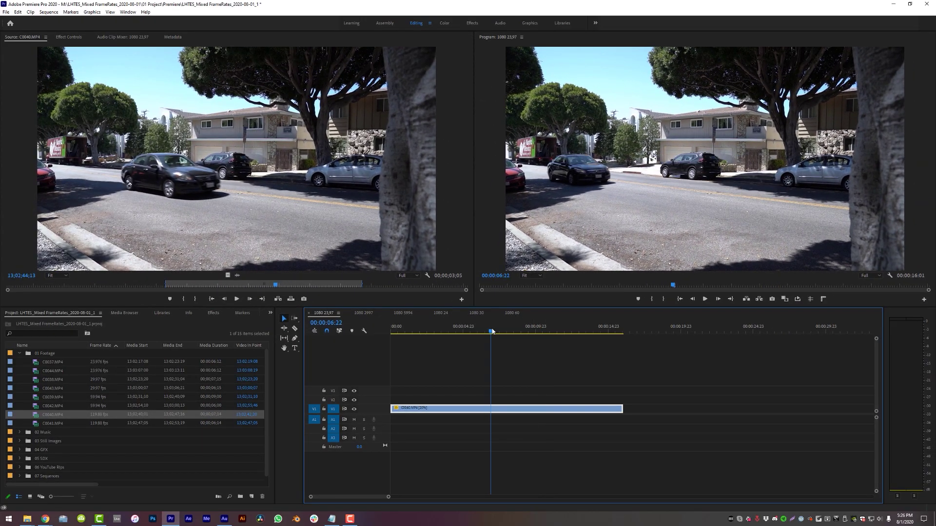
key(ctrl+z)
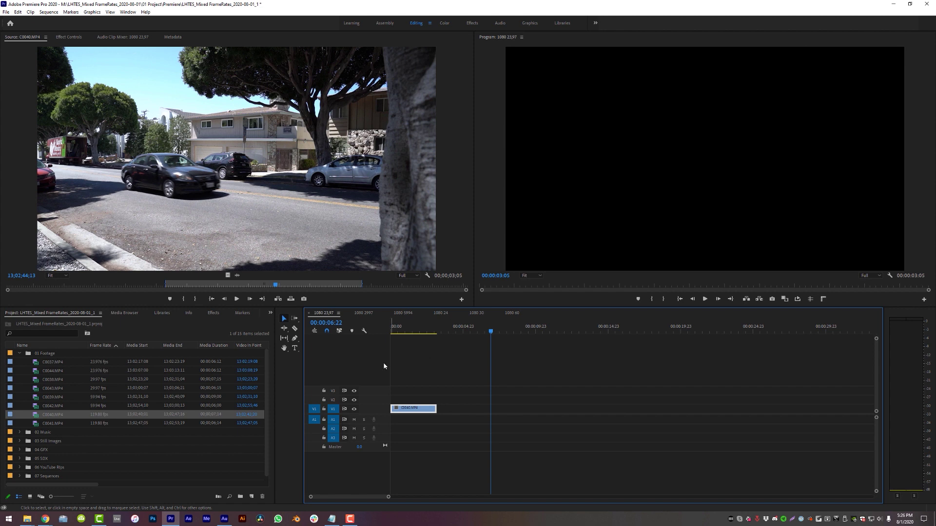
Interpret C0040.MP4 footage as 23.976 fps.
right_click(36, 416)
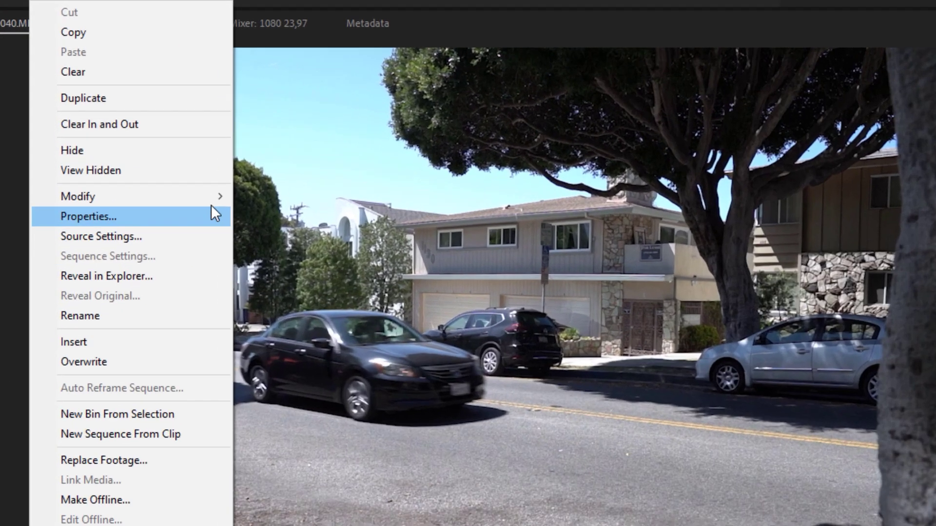
mouse_move(111, 108)
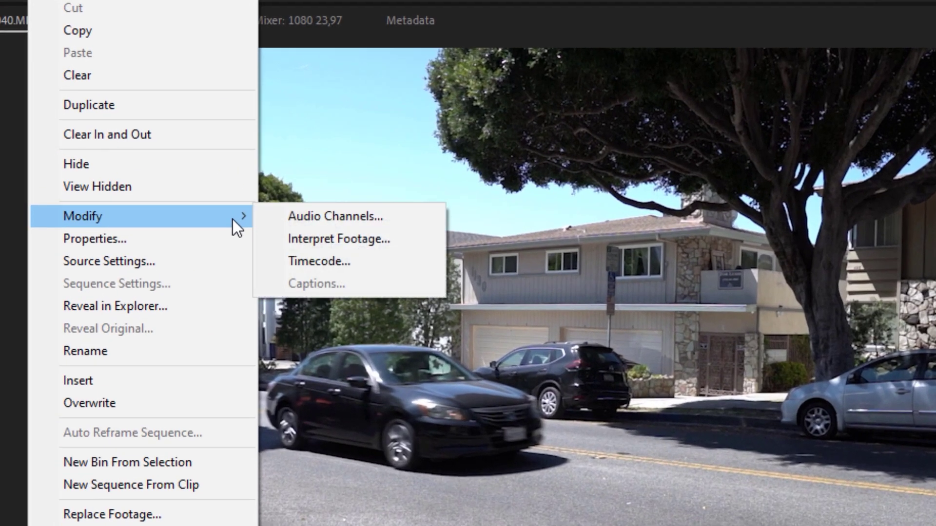
click(399, 245)
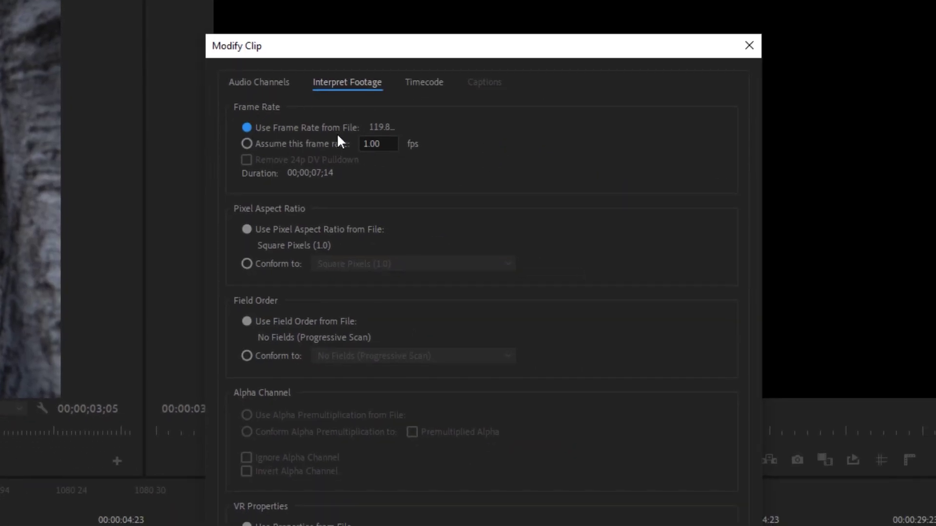
click(246, 143)
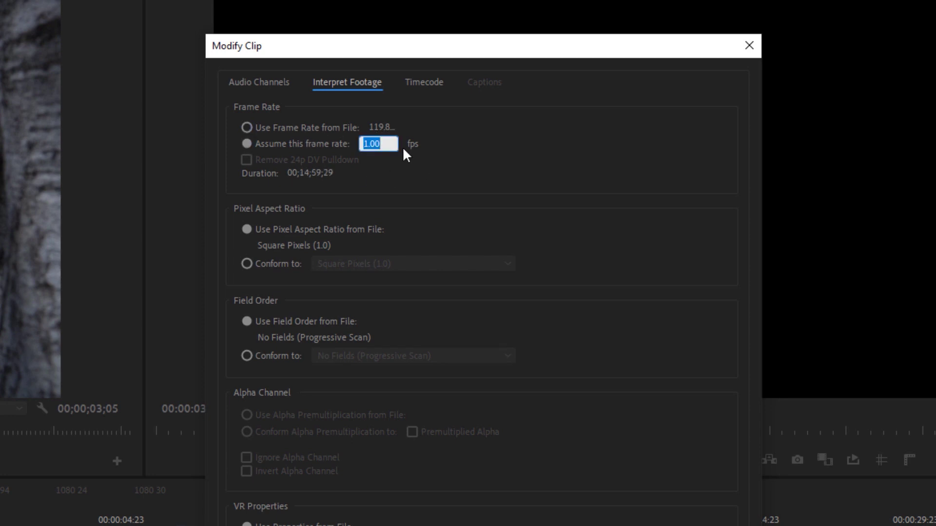
drag(357, 139, 320, 136)
text(23.976)
key(Return)
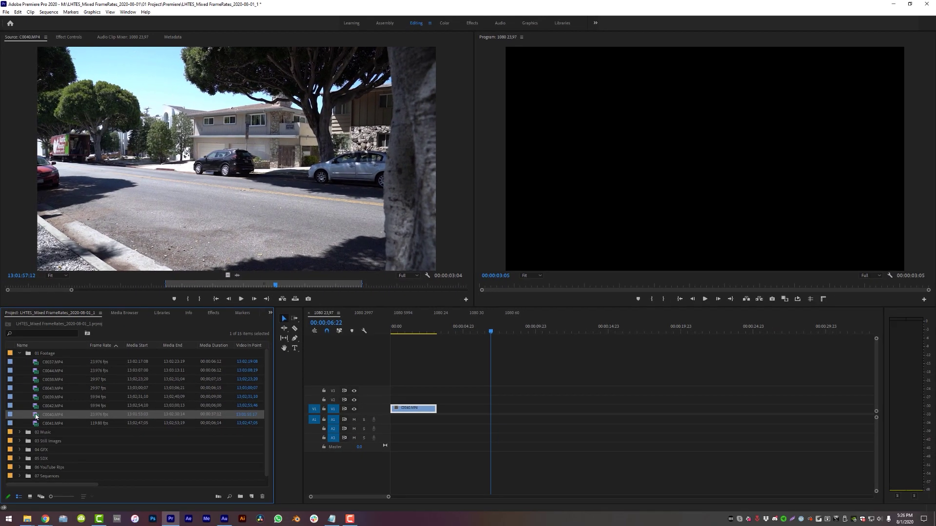
Mark In/Out on C0040 and place that slowed section after the first clip, then play it.
click(119, 289)
drag(72, 291, 299, 291)
key(i)
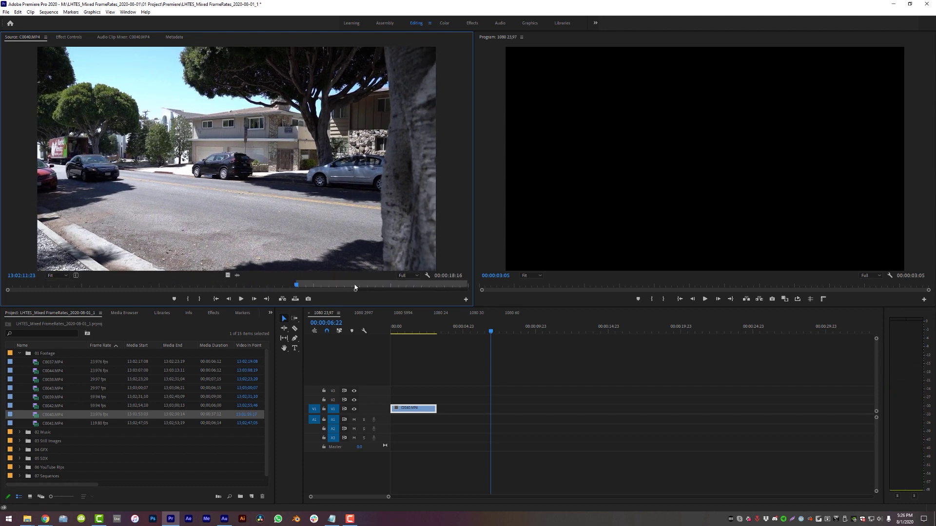
key(o)
drag(227, 275, 468, 409)
key(Up)
key(space)
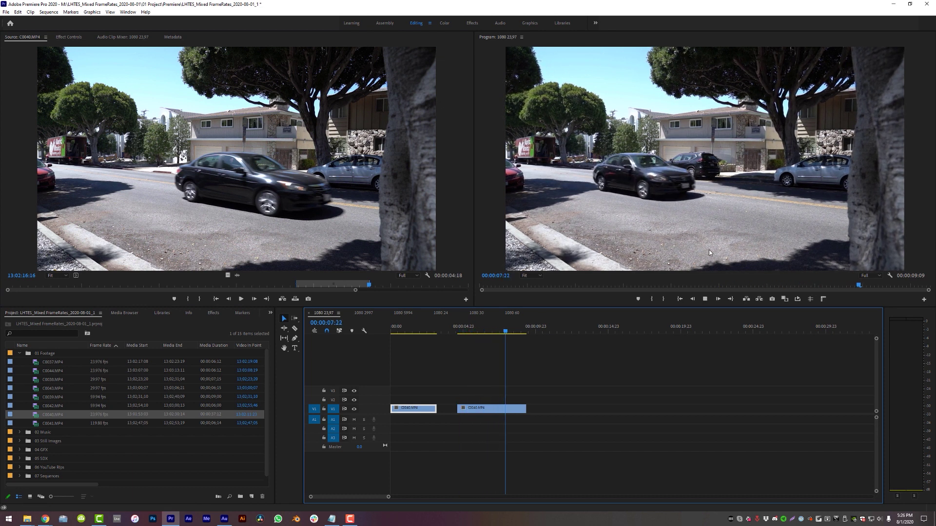
Preview C0041 in the Source monitor and give it the Mango label.
click(107, 415)
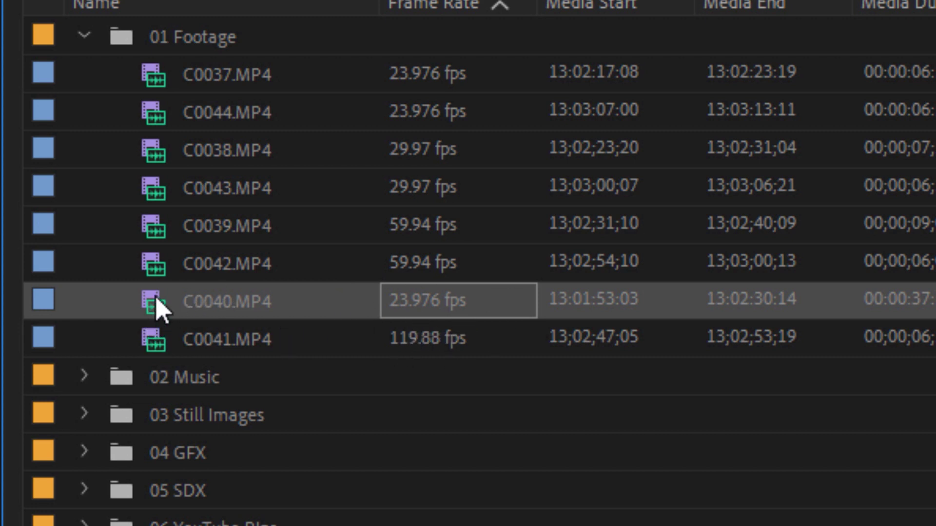
mouse_move(158, 307)
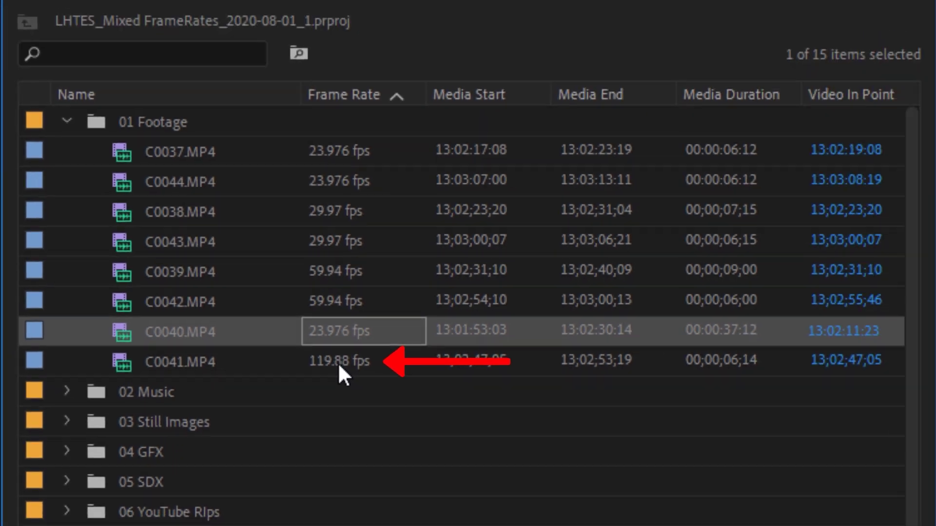
double_click(428, 342)
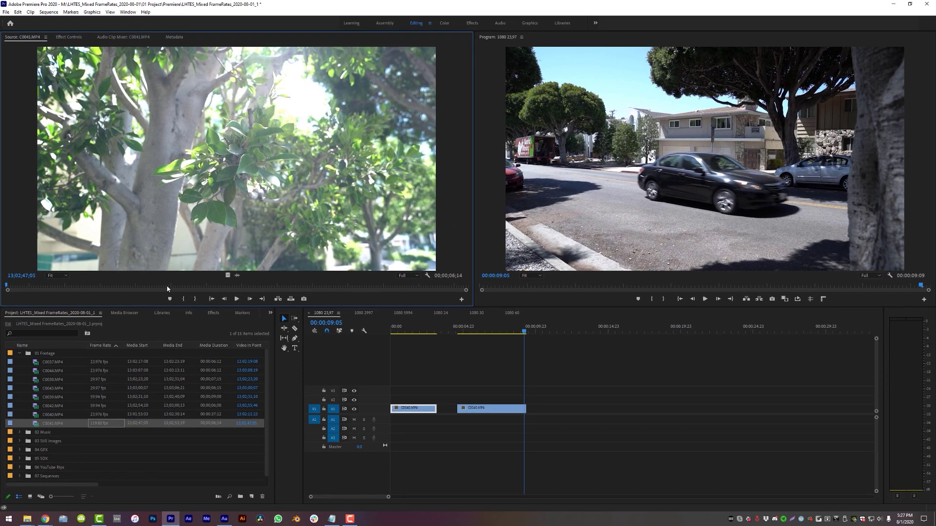
click(182, 289)
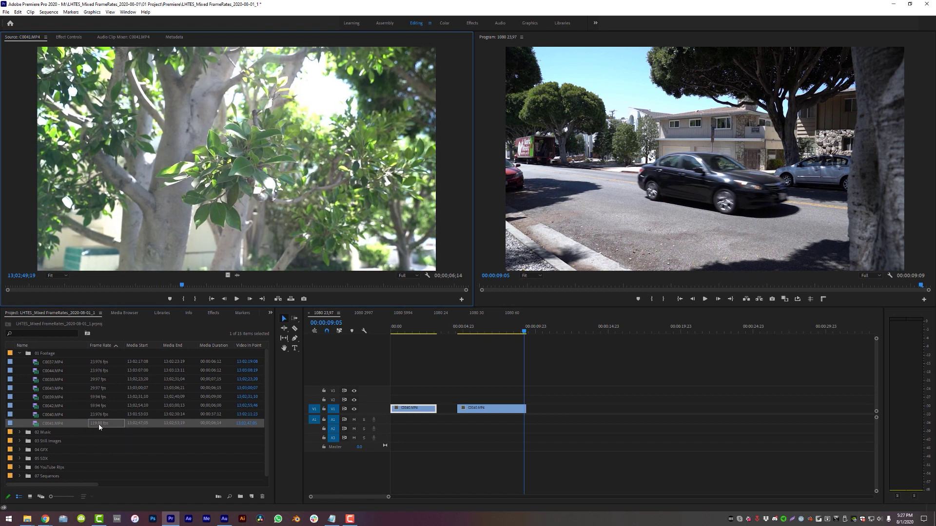
click(11, 424)
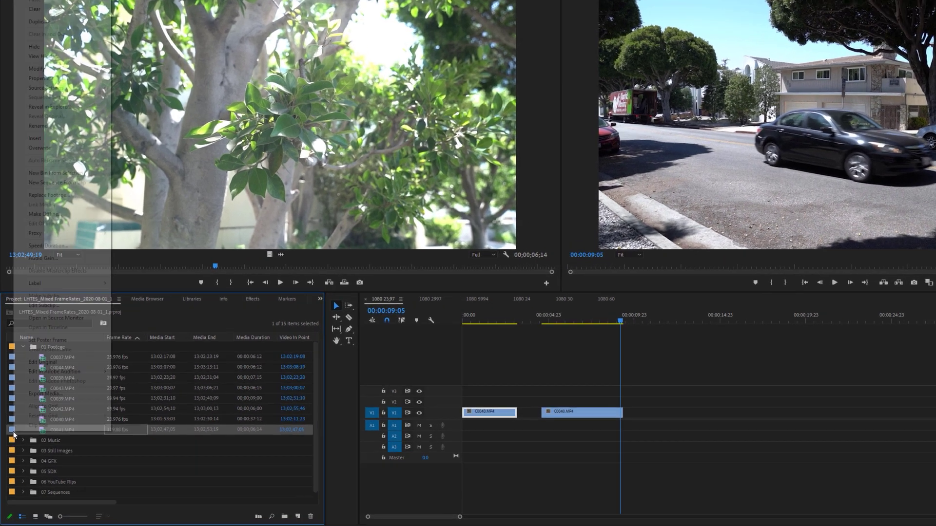
right_click(10, 424)
mouse_move(60, 301)
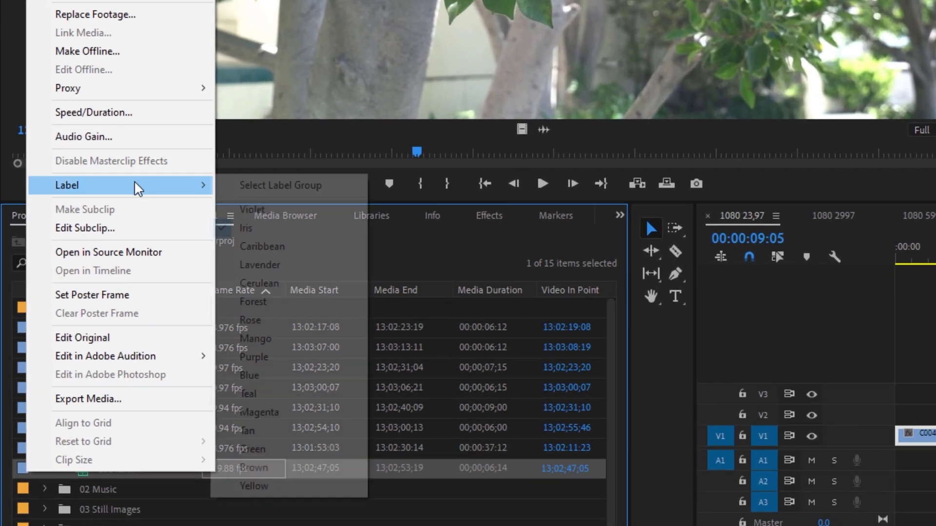
click(284, 339)
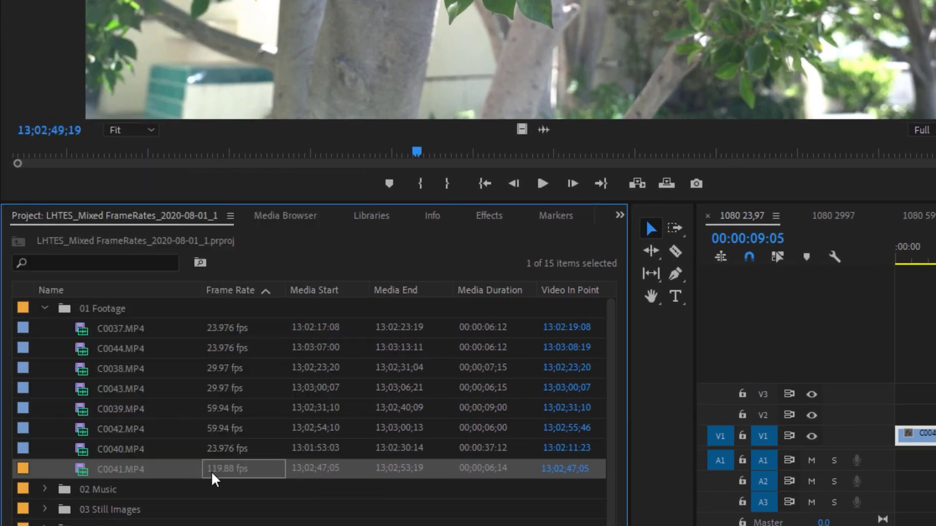
Give the 59.94 fps clips C0039 and C0042 the Purple label.
click(219, 410)
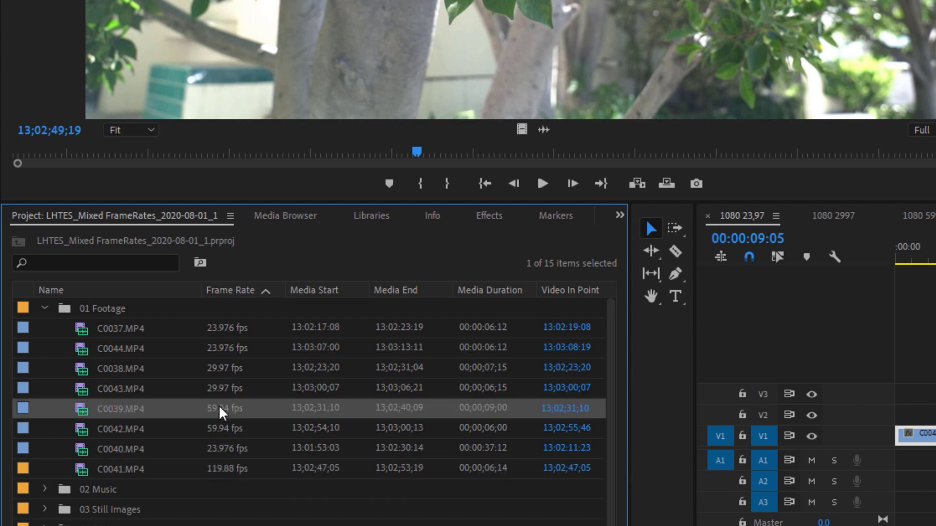
shift+click(229, 429)
right_click(29, 409)
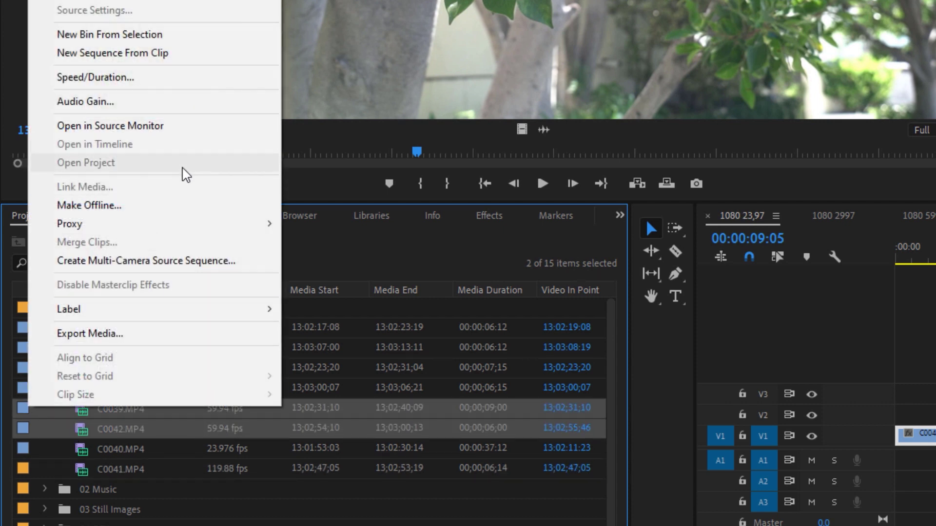
mouse_move(177, 316)
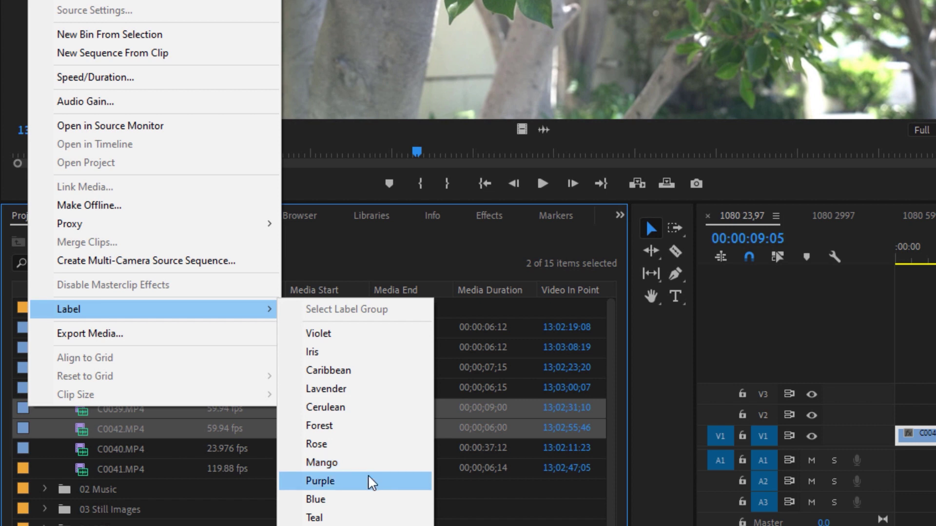
click(372, 483)
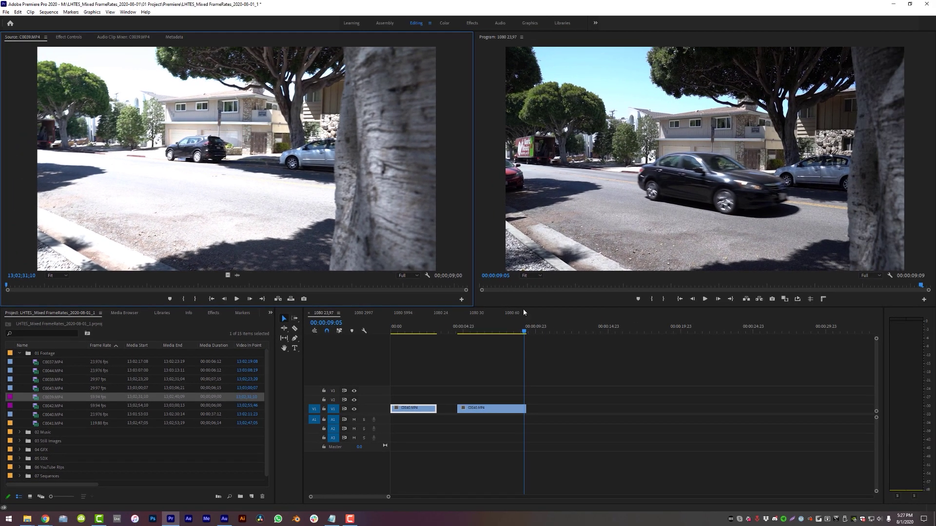
drag(525, 313, 609, 410)
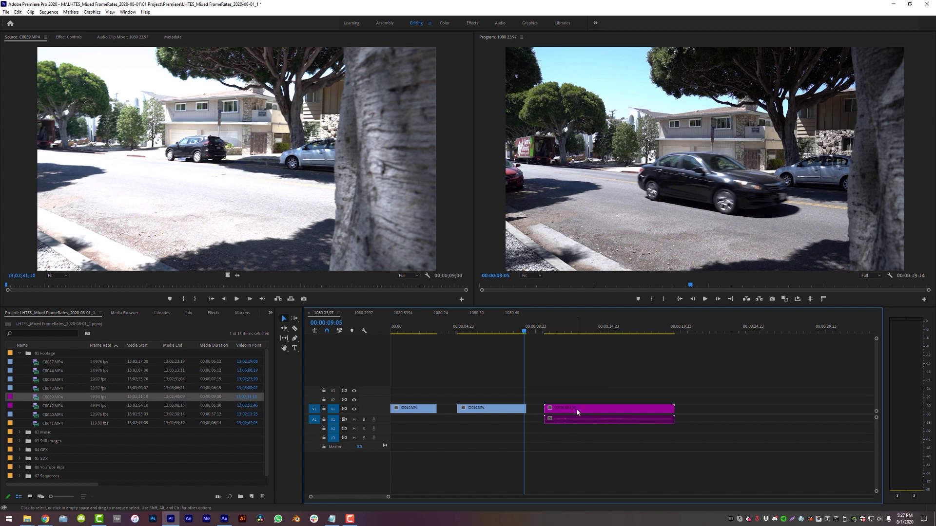
key(ctrl+r)
text(50)
key(Return)
mouse_move(648, 329)
mouse_down()
mouse_move(675, 329)
mouse_move(629, 329)
mouse_move(661, 329)
mouse_up()
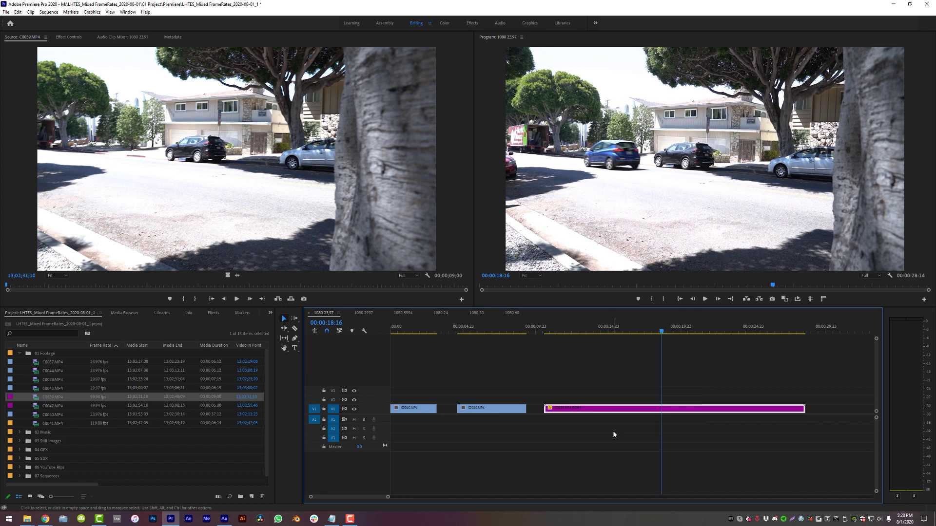
key(Delete)
double_click(54, 423)
drag(54, 424, 617, 420)
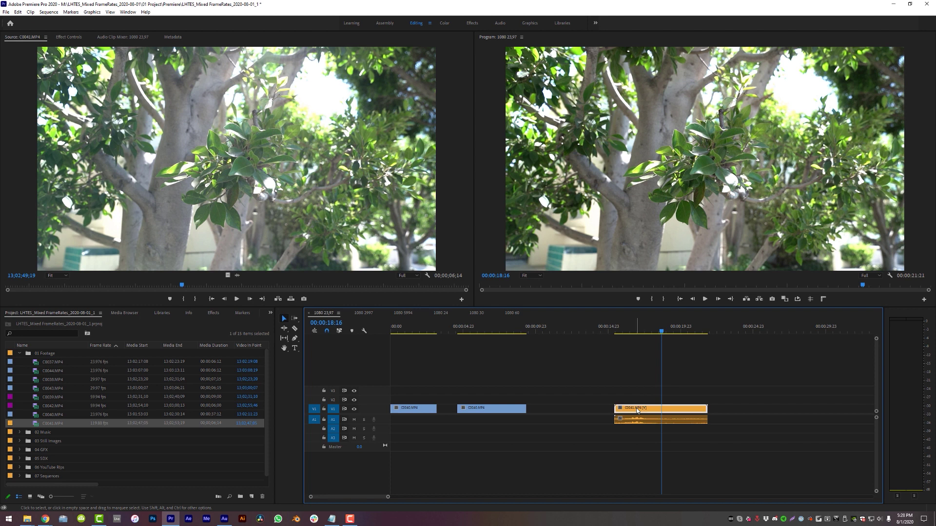
key(ctrl+r)
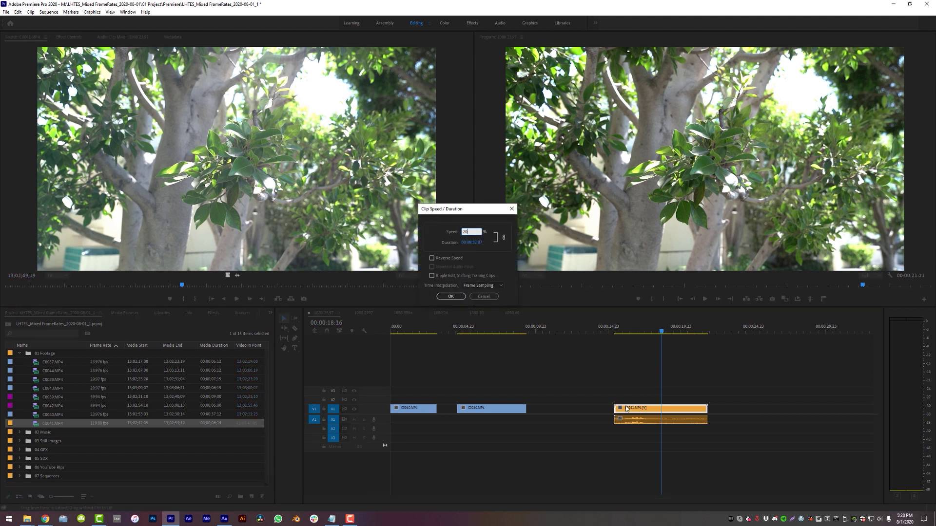
key(Return)
drag(721, 328, 793, 350)
key(Delete)
click(59, 416)
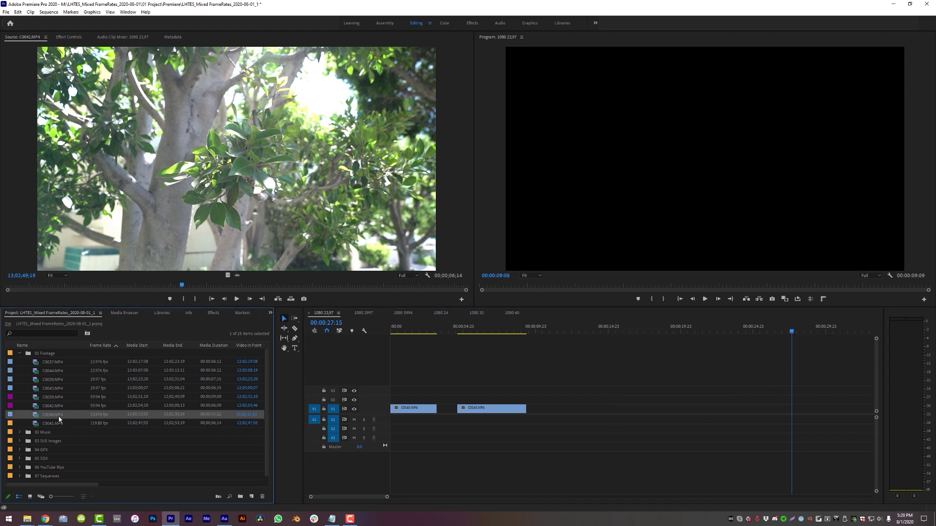
right_click(50, 416)
mouse_move(98, 107)
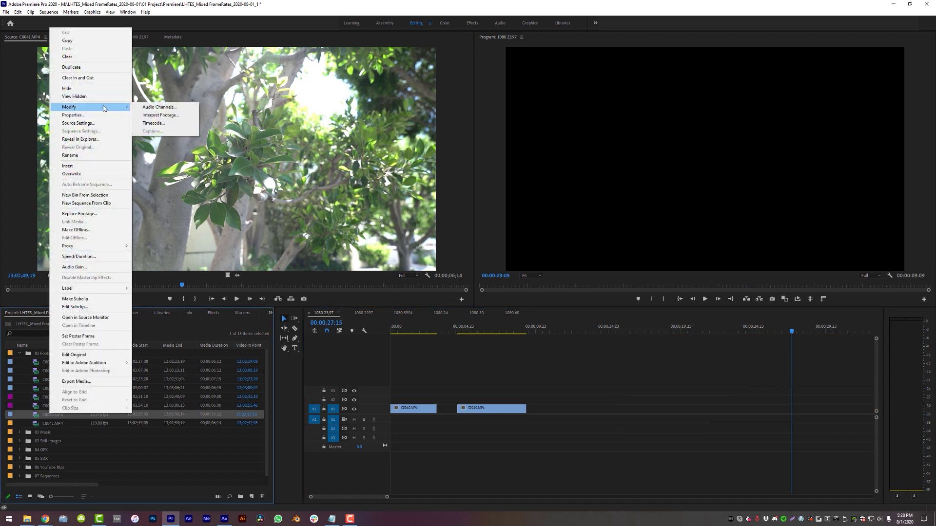
click(165, 117)
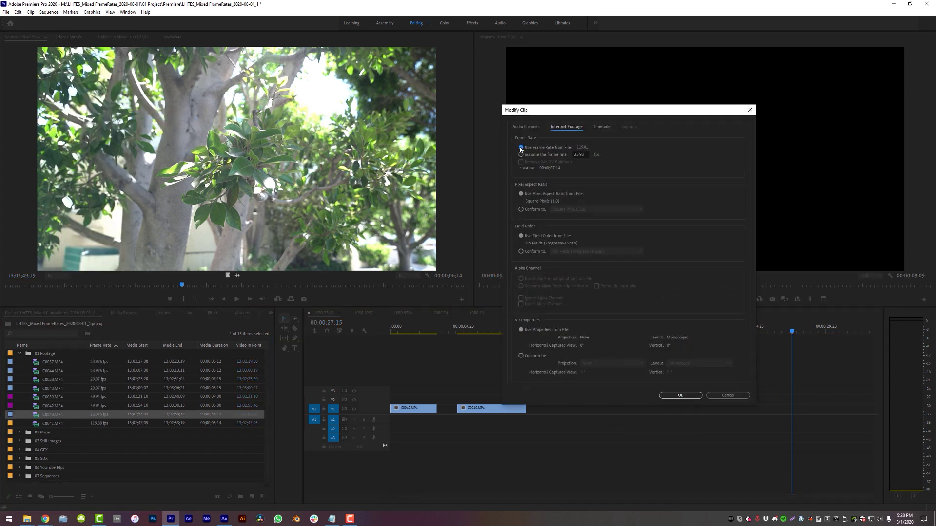
click(681, 396)
right_click(50, 415)
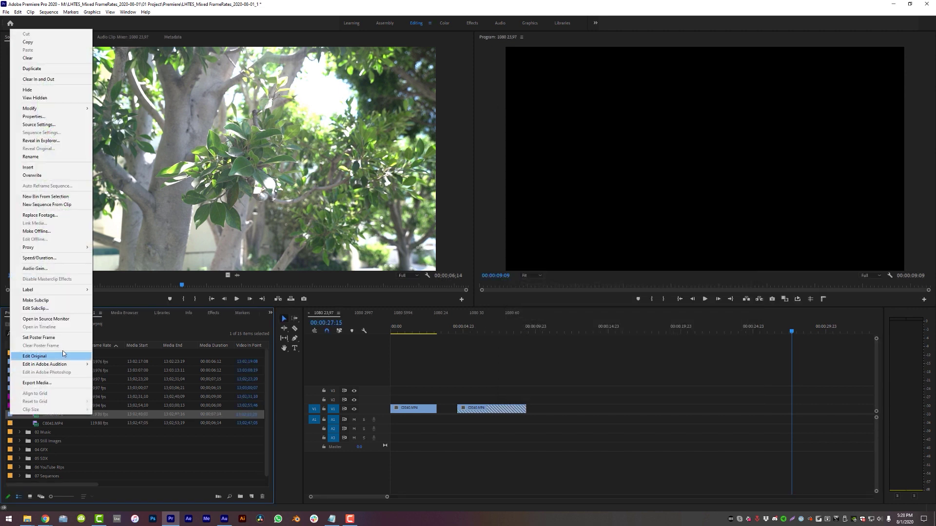
mouse_move(73, 290)
click(126, 355)
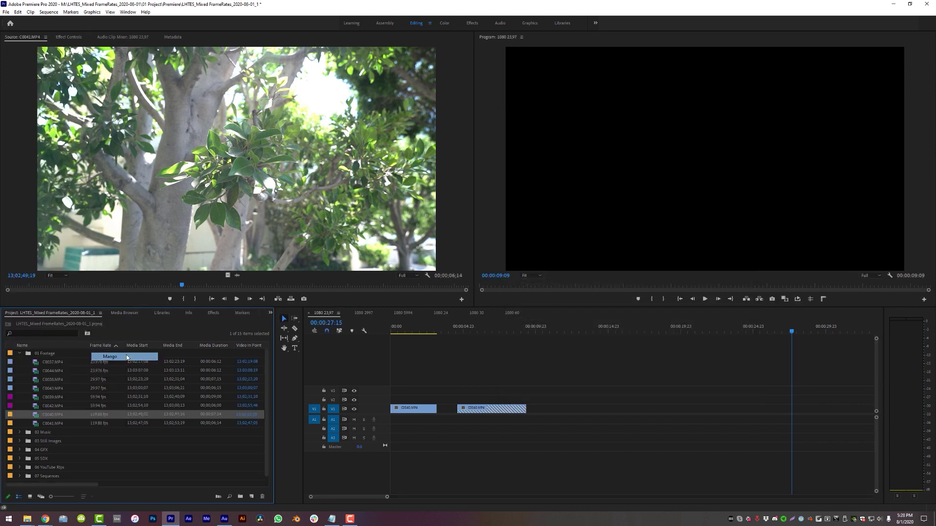
click(52, 423)
click(58, 415)
click(56, 405)
click(55, 397)
click(53, 406)
click(52, 414)
click(53, 424)
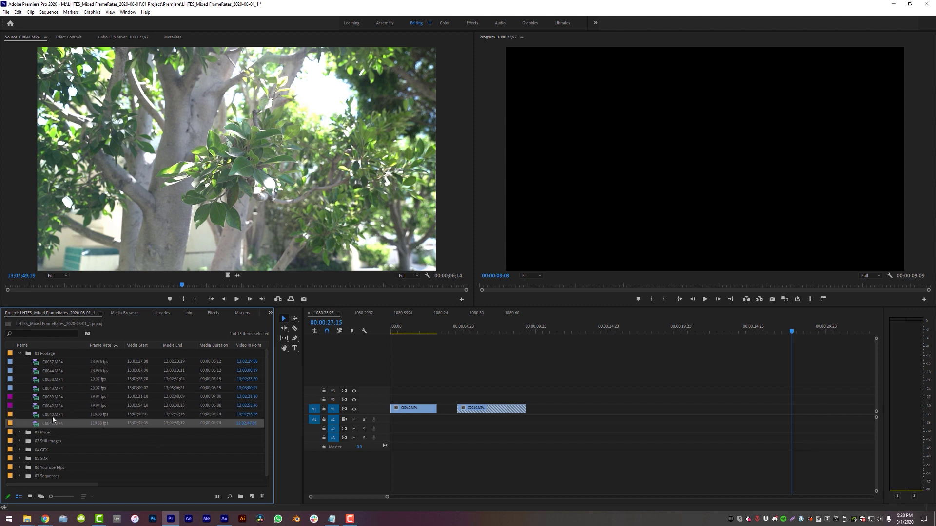
click(51, 415)
click(54, 399)
click(106, 414)
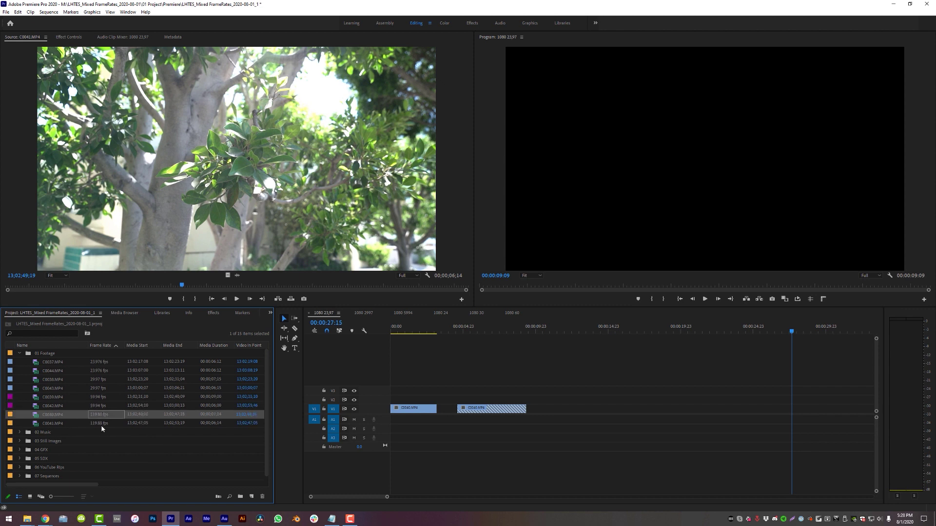
click(101, 425)
click(101, 413)
click(99, 406)
click(100, 397)
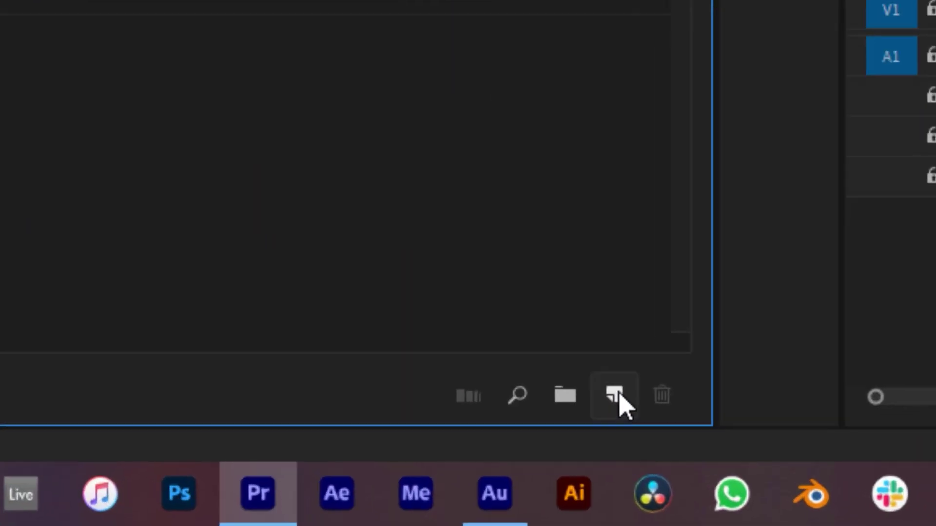
Start a new sequence with Custom editing mode and a 23.976 fps timebase.
click(309, 480)
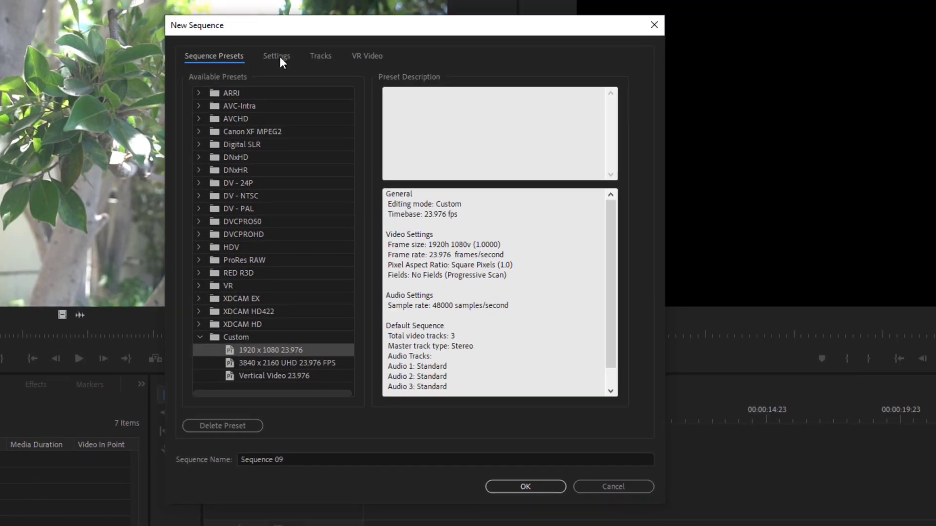
click(276, 56)
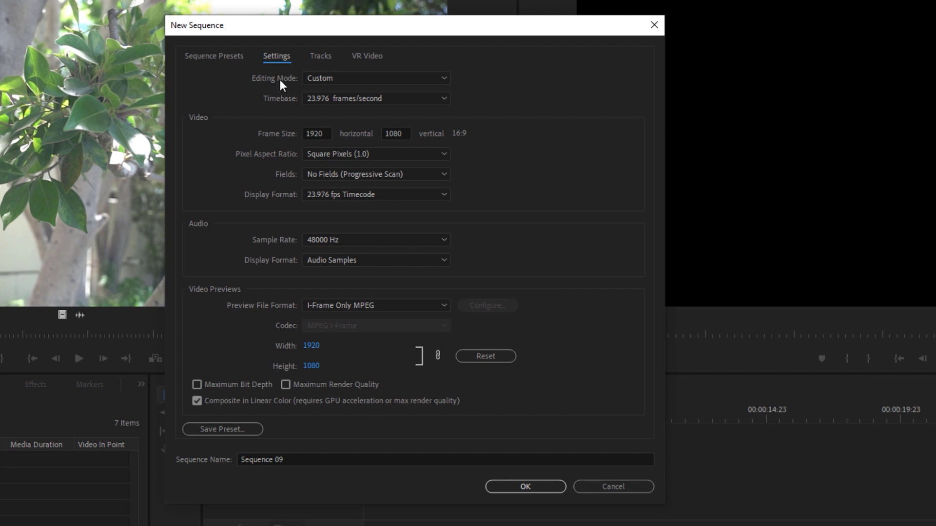
click(384, 81)
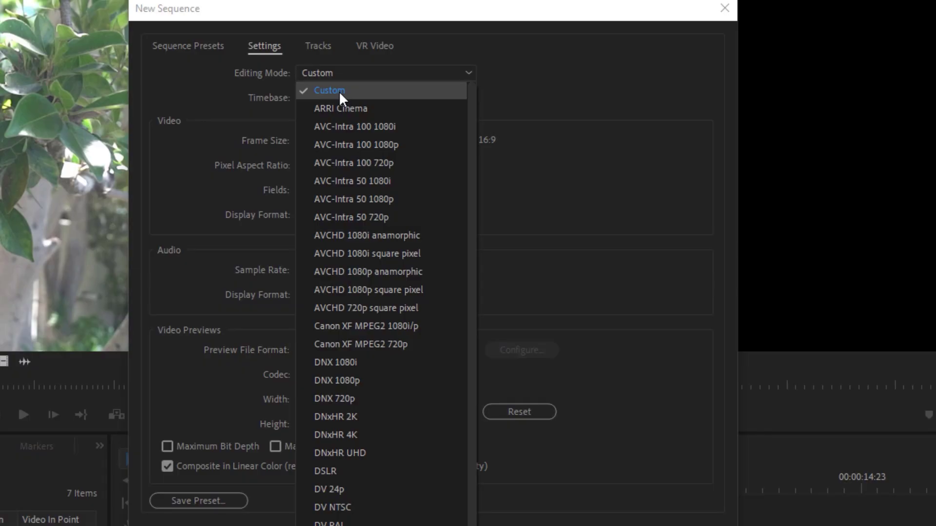
click(338, 92)
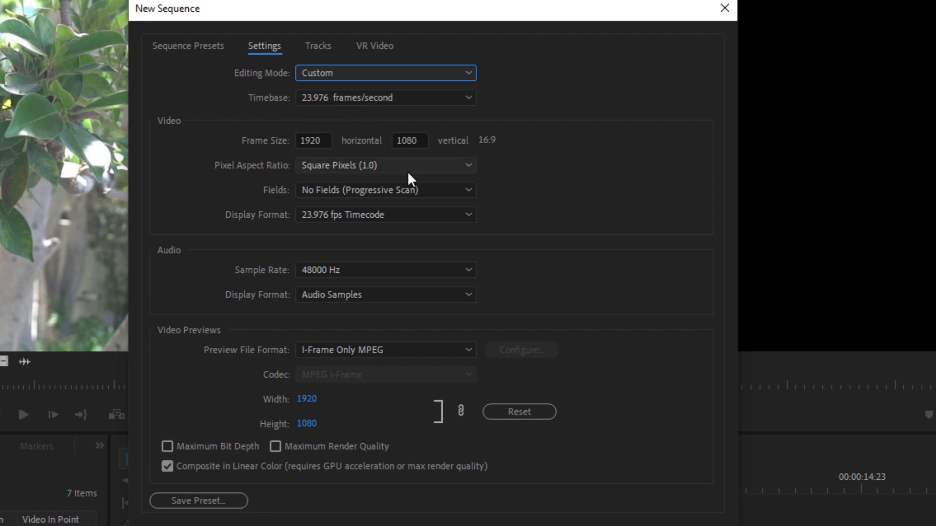
Keep Square Pixels (1.0) and No Fields (Progressive Scan), then choose Save Preset.
click(367, 167)
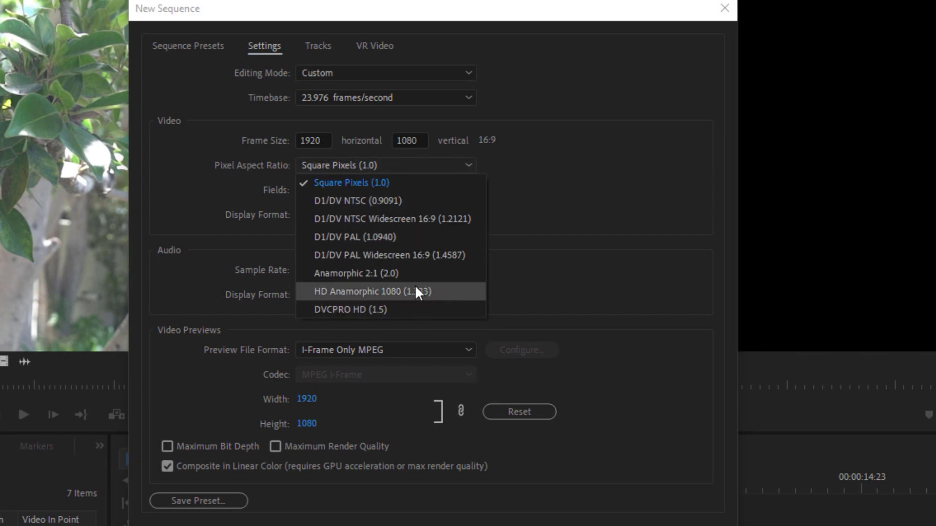
click(400, 183)
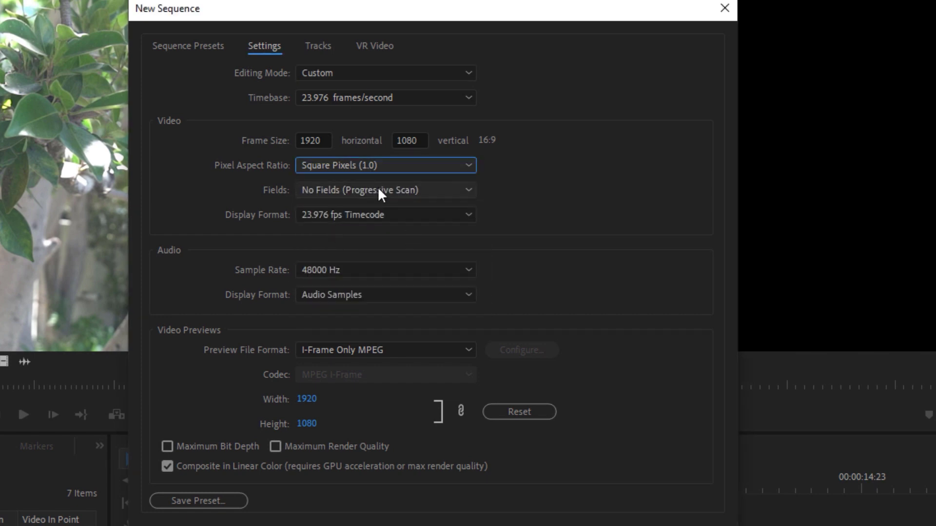
click(378, 191)
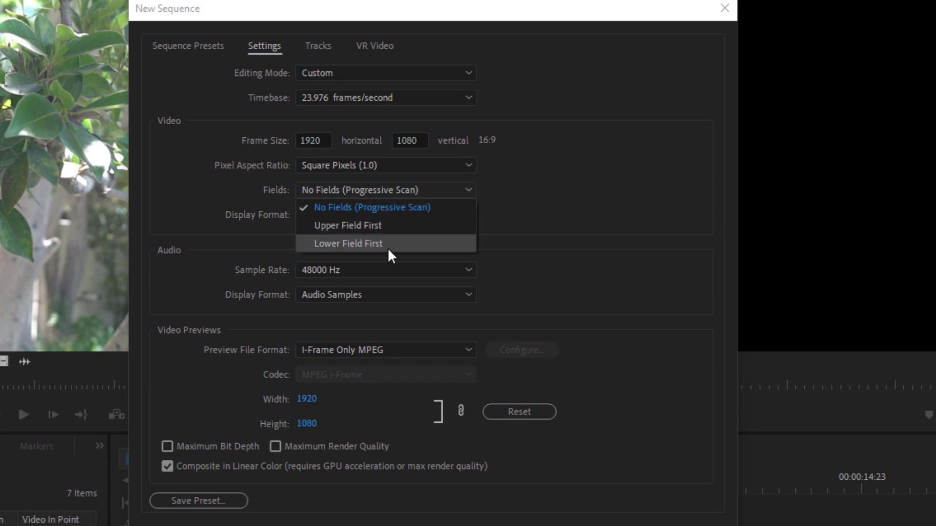
click(410, 207)
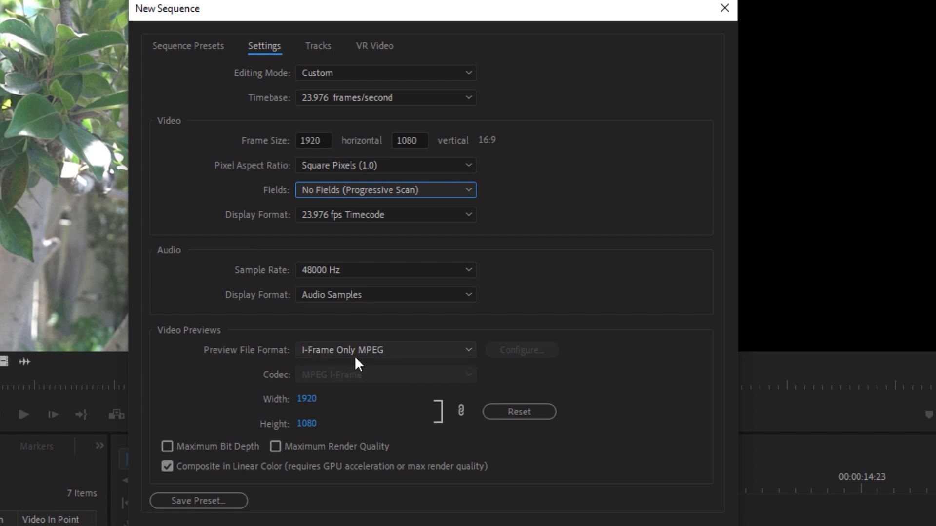
click(204, 499)
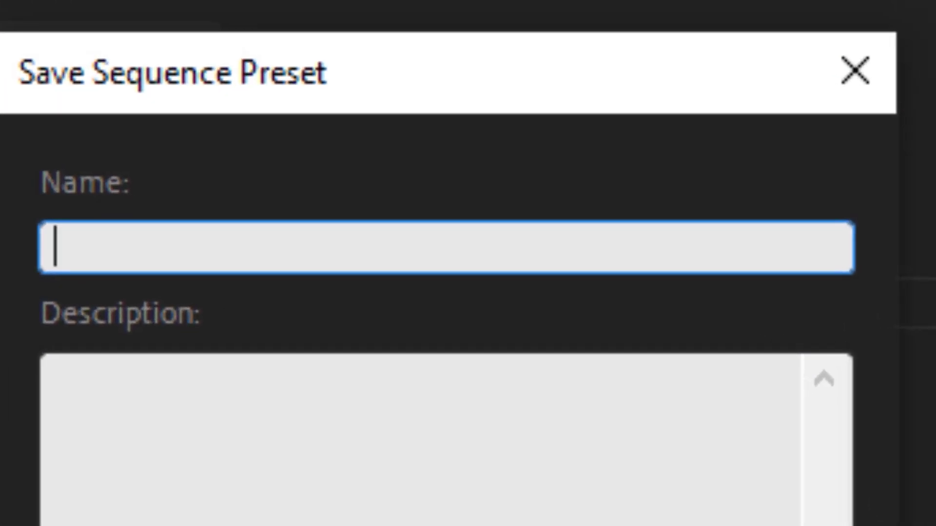
Save the preset as '1920 x 1080 23.976 FPS BABYYYYYY'.
text(1920 x 1080 23.976 FPS BABYYYYYY)
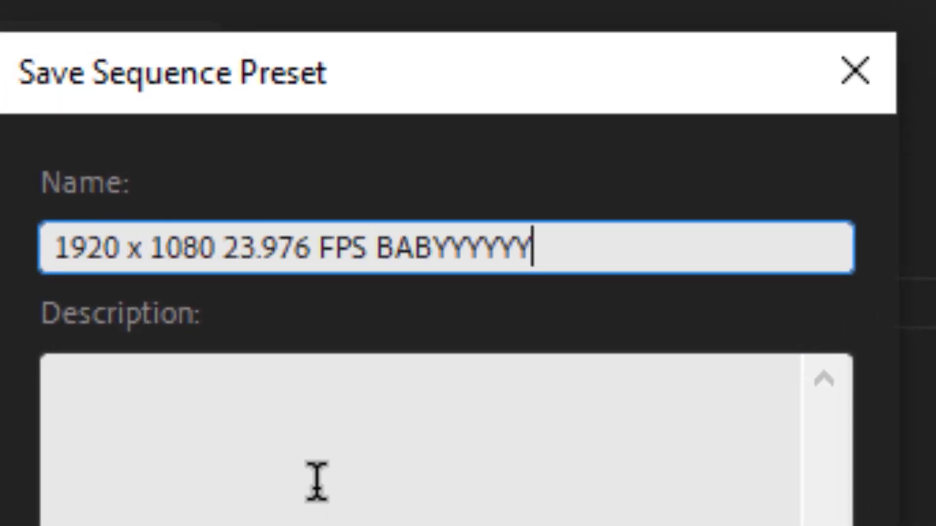
click(330, 474)
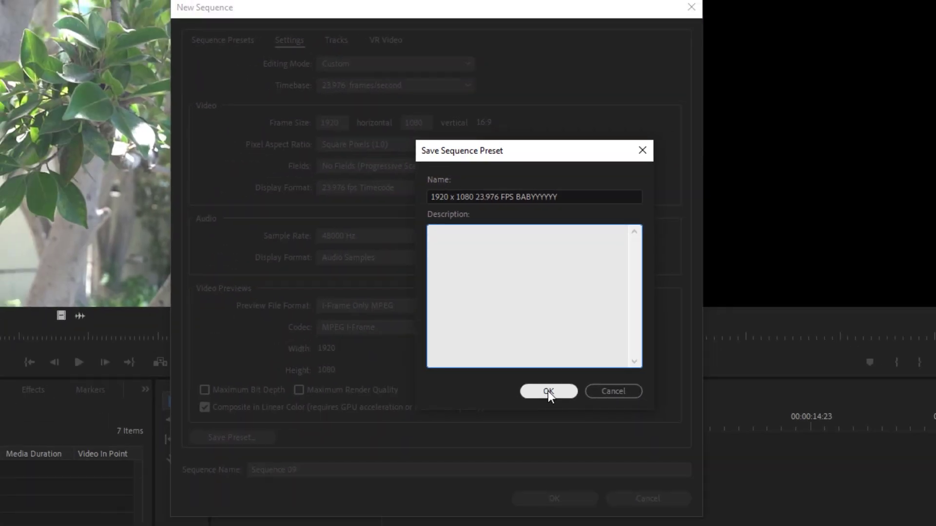
click(548, 391)
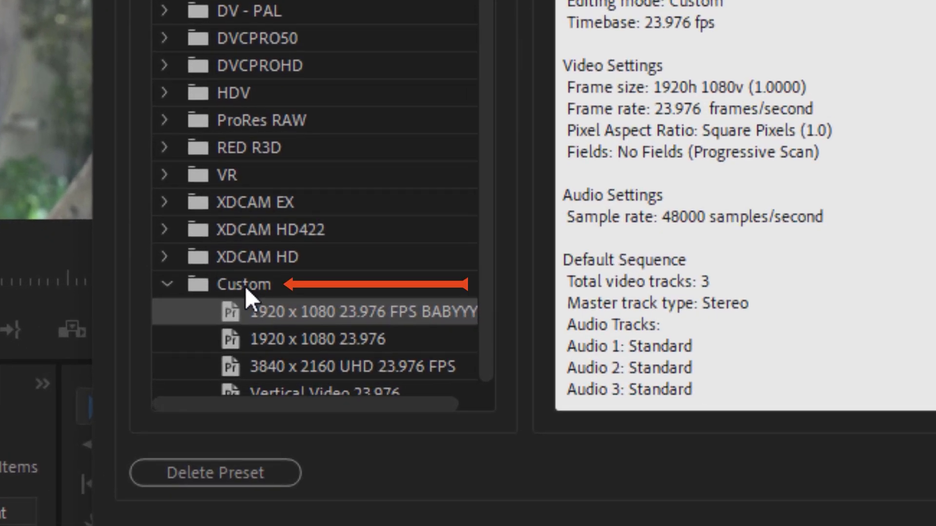
Review the Custom folder presets: 1920 x 1080 23.976, 3840 x 2160 UHD, Vertical Video.
click(245, 287)
click(337, 312)
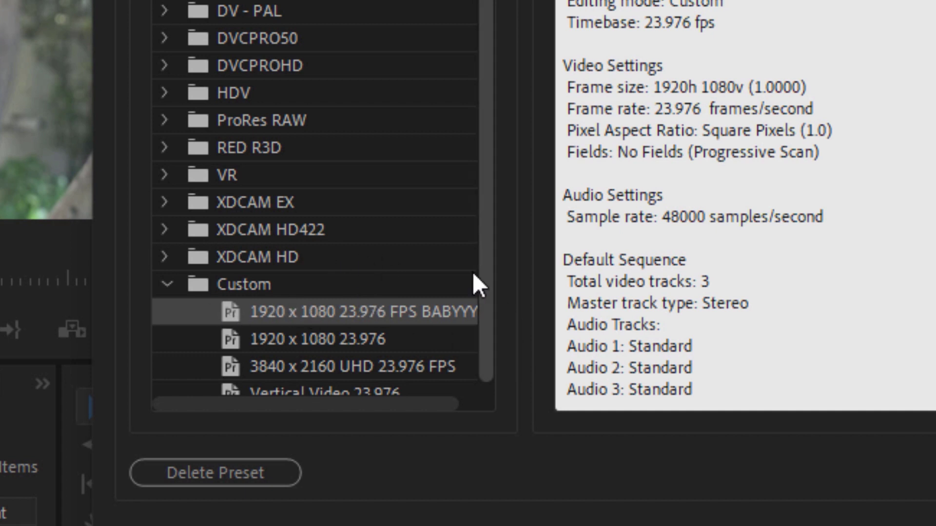
click(299, 330)
scroll(299, 330, down, 1)
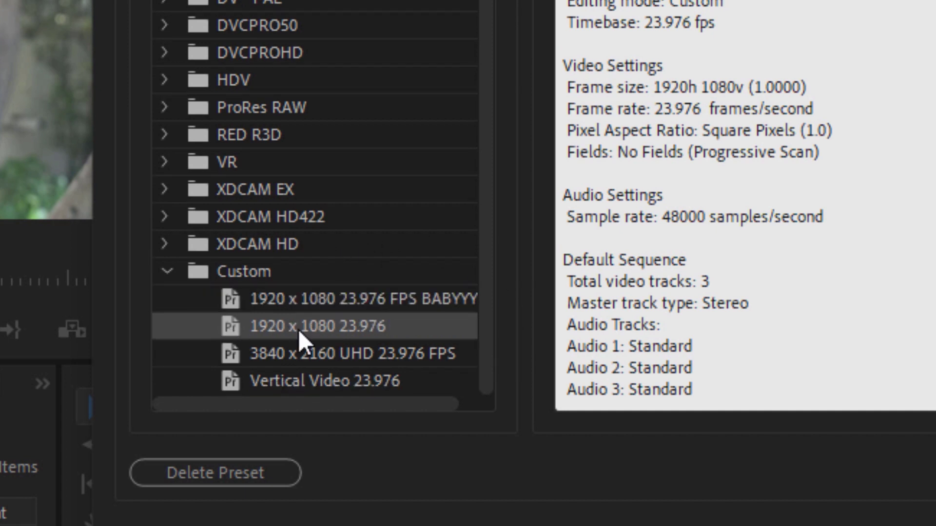
click(287, 358)
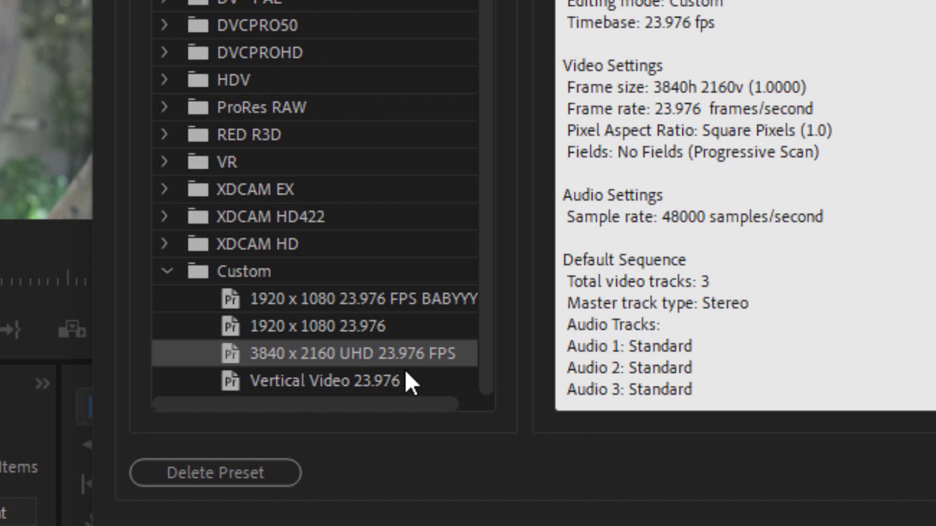
click(331, 385)
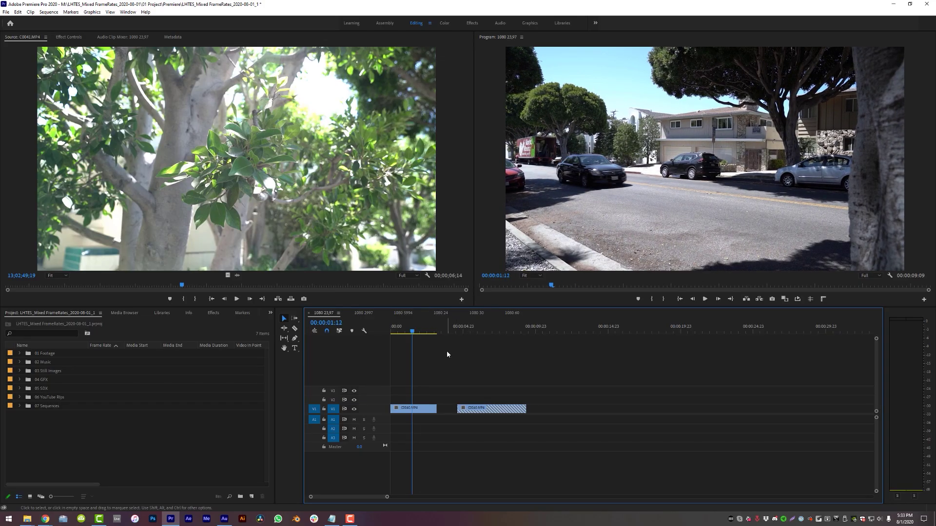
Play back the 1080 23,97 timeline, then open the Sequence menu.
key(space)
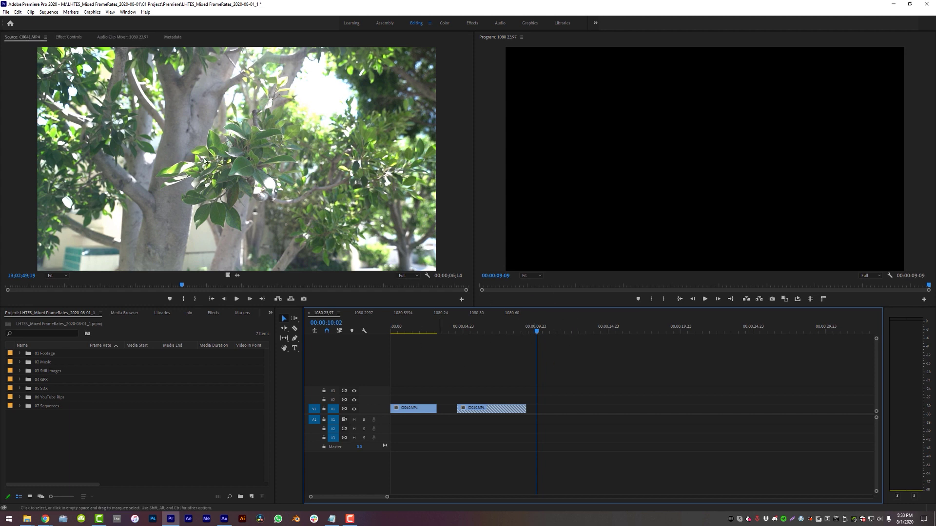
click(48, 12)
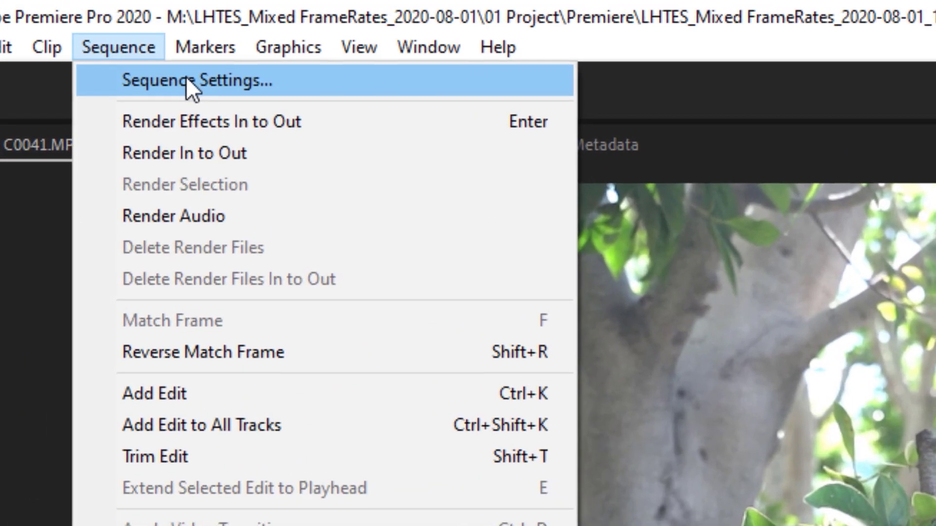
Set the sequence's preview format to QuickTime with the Apple ProRes 422 HQ codec, accepting deletion of existing previews.
click(66, 20)
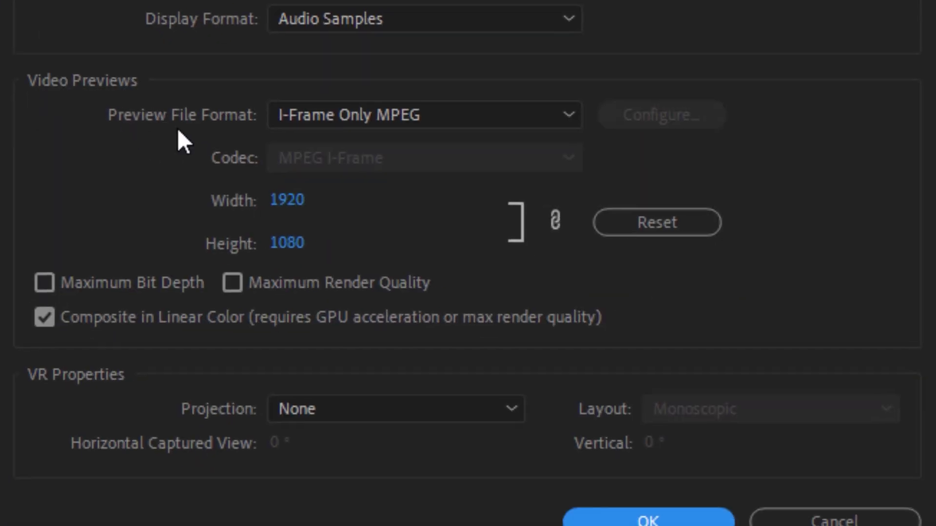
click(475, 115)
click(441, 461)
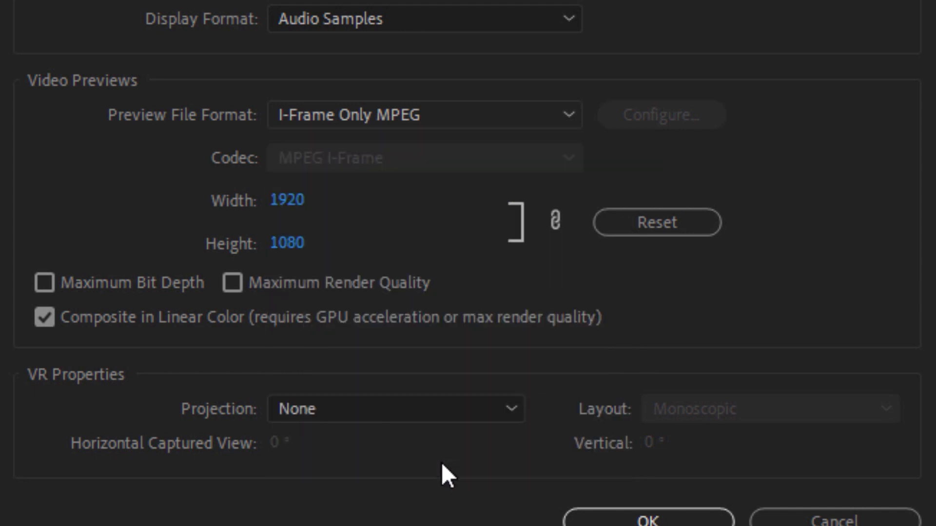
click(386, 158)
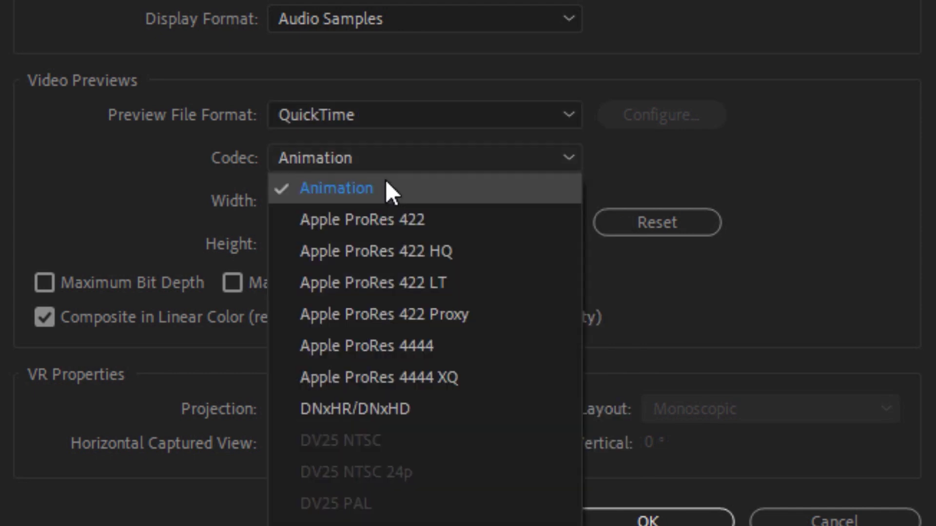
click(492, 252)
click(651, 520)
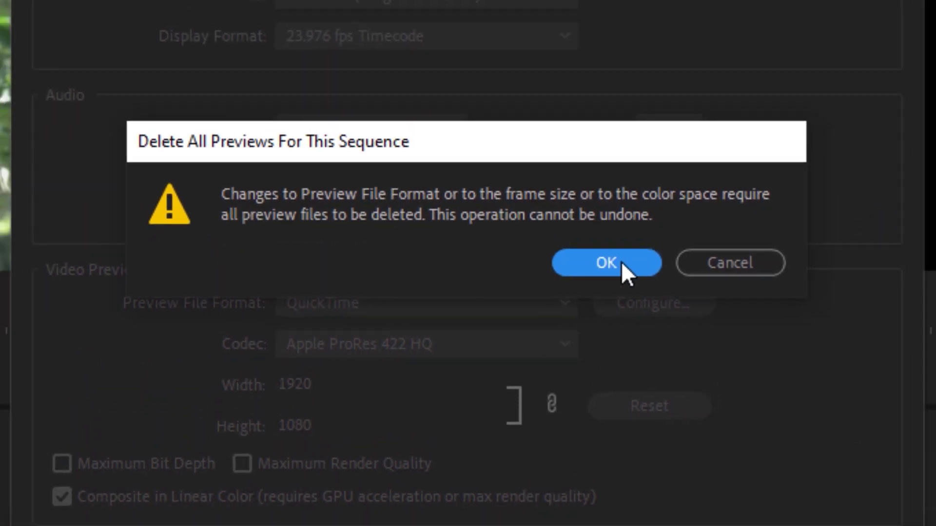
click(621, 262)
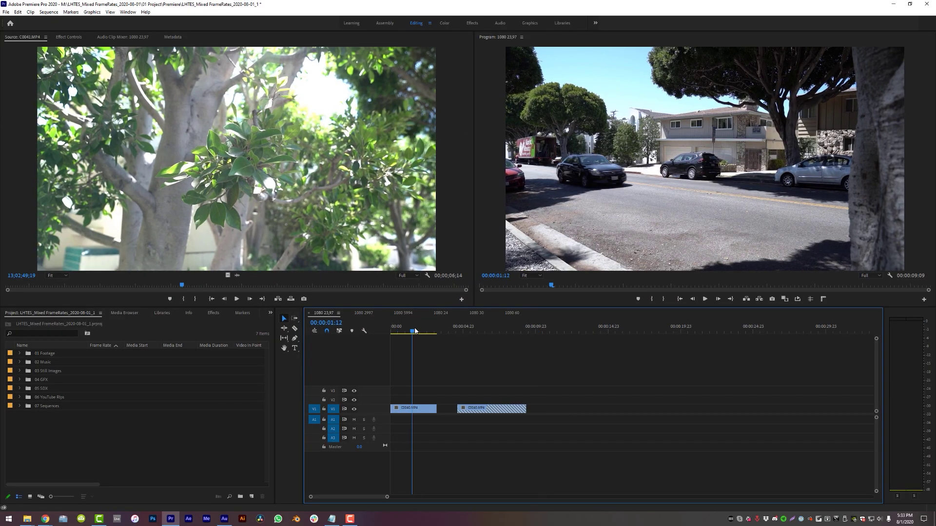
Scrub the start of the timeline and reopen Sequence Settings to verify the preview format.
mouse_move(415, 331)
mouse_down()
mouse_move(426, 331)
mouse_move(410, 338)
mouse_up()
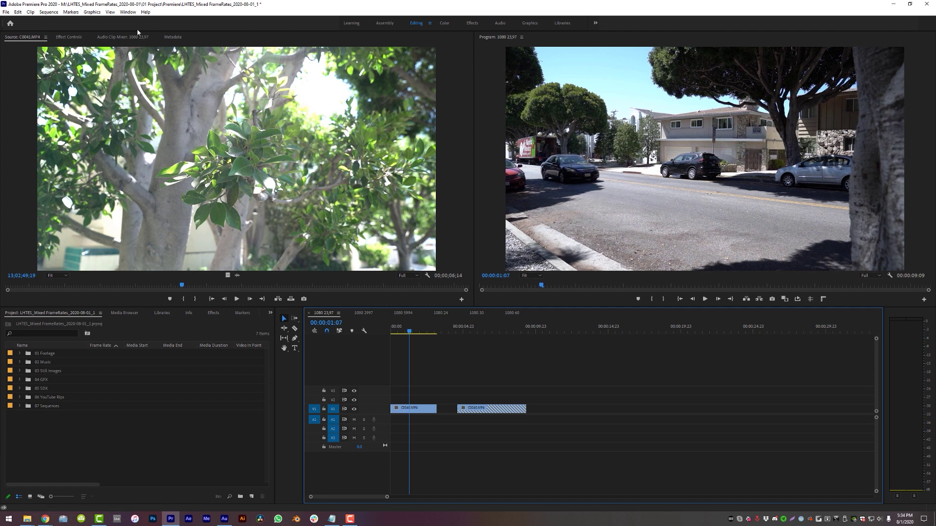
click(48, 12)
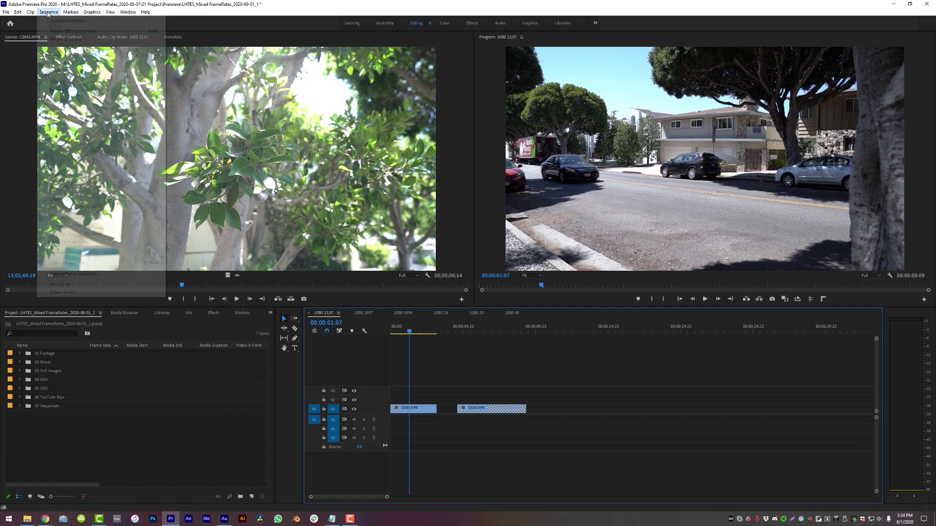
click(75, 22)
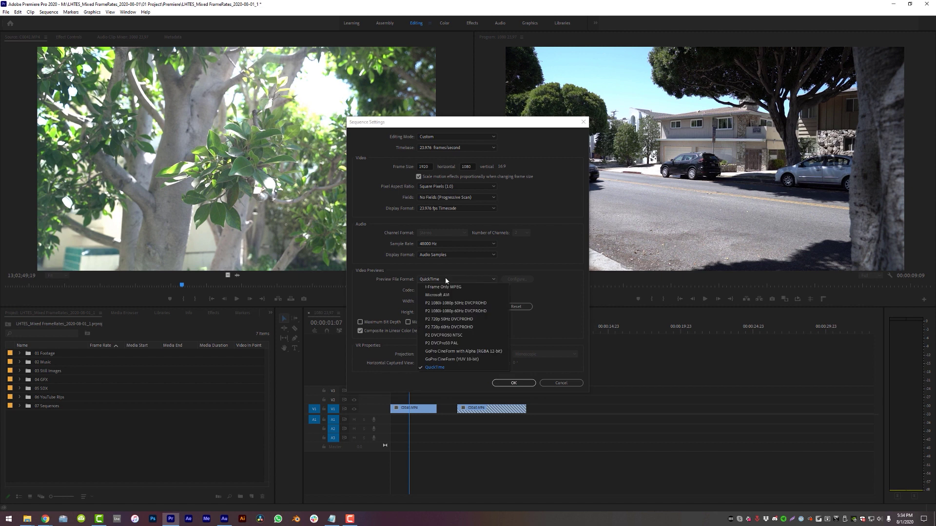